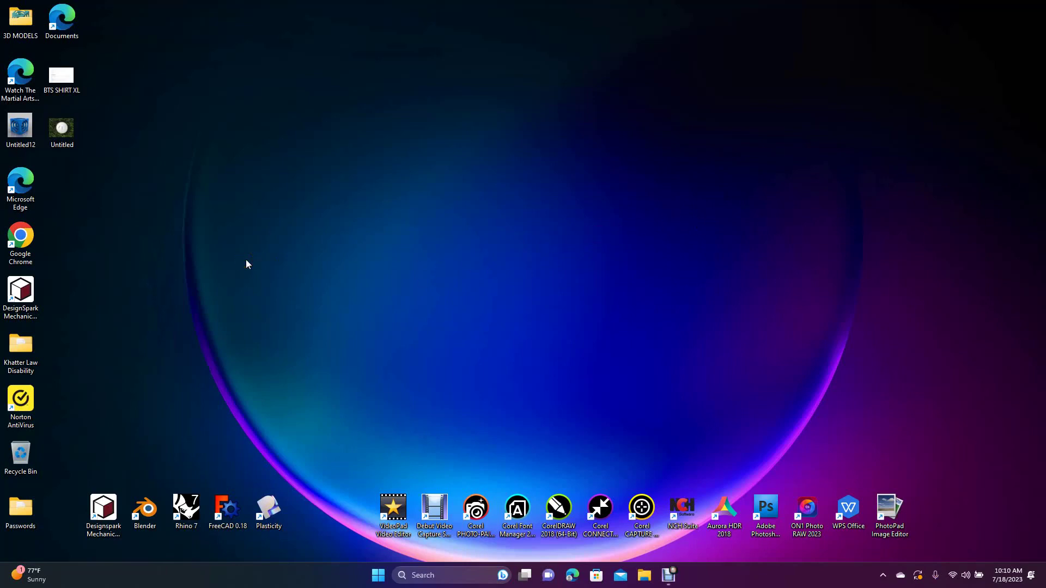
# Examine the desktop reference photo Untitled.jpg of the slotted white plastic ball, and close the photo viewer.
pyautogui.click(65, 134)
pyautogui.doubleClick(64, 134)
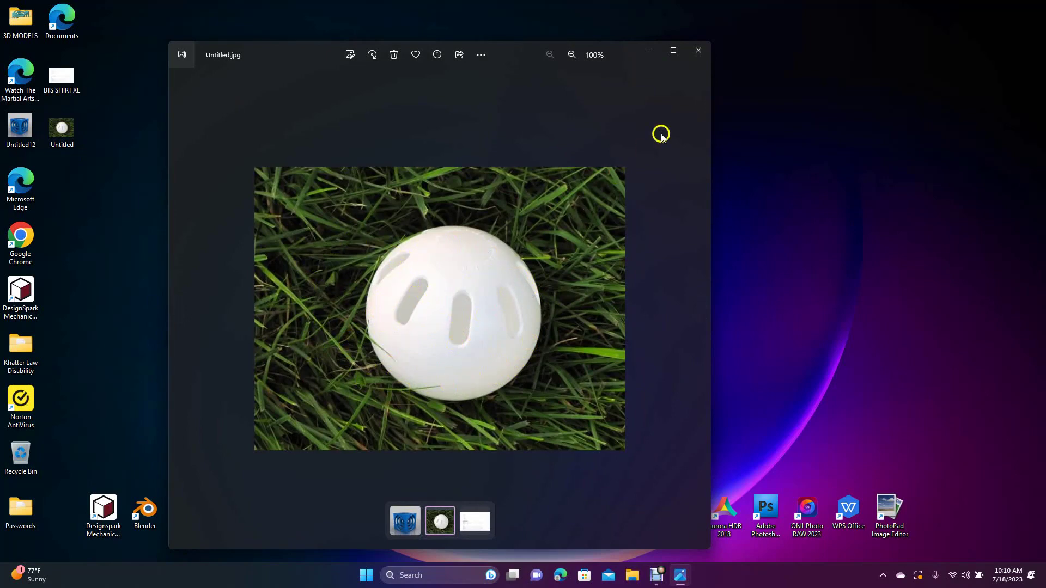
pyautogui.click(699, 51)
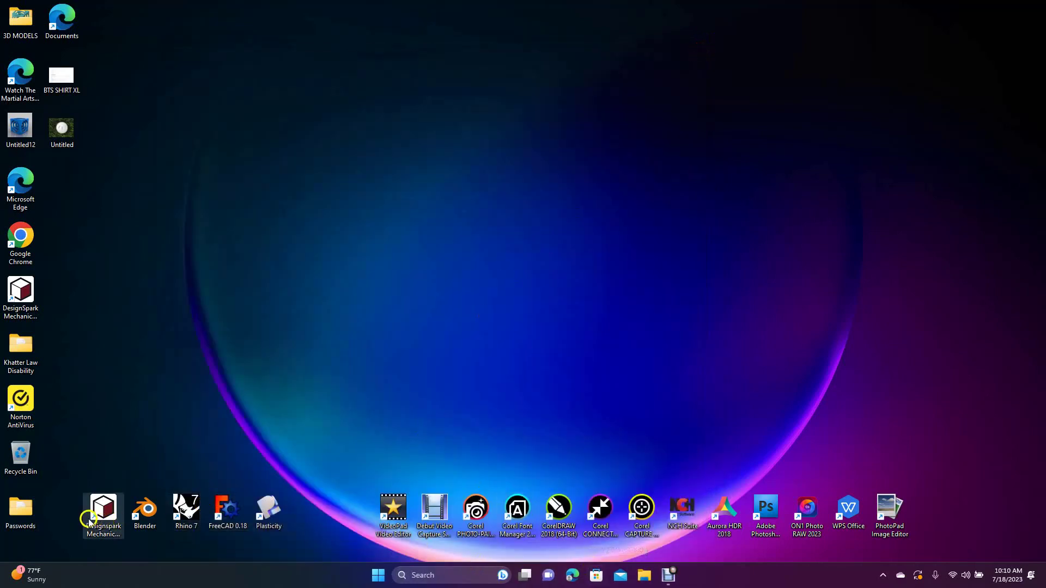
# Launch DesignSpark Mechanical and create a new empty design document.
pyautogui.click(109, 513)
pyautogui.doubleClick(109, 513)
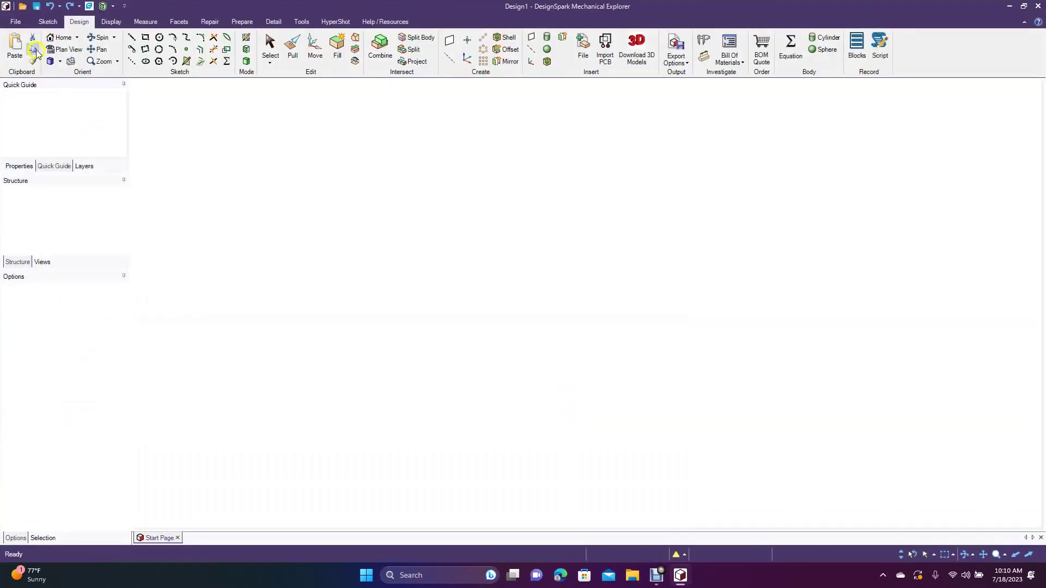
pyautogui.click(15, 24)
pyautogui.moveTo(20, 42)
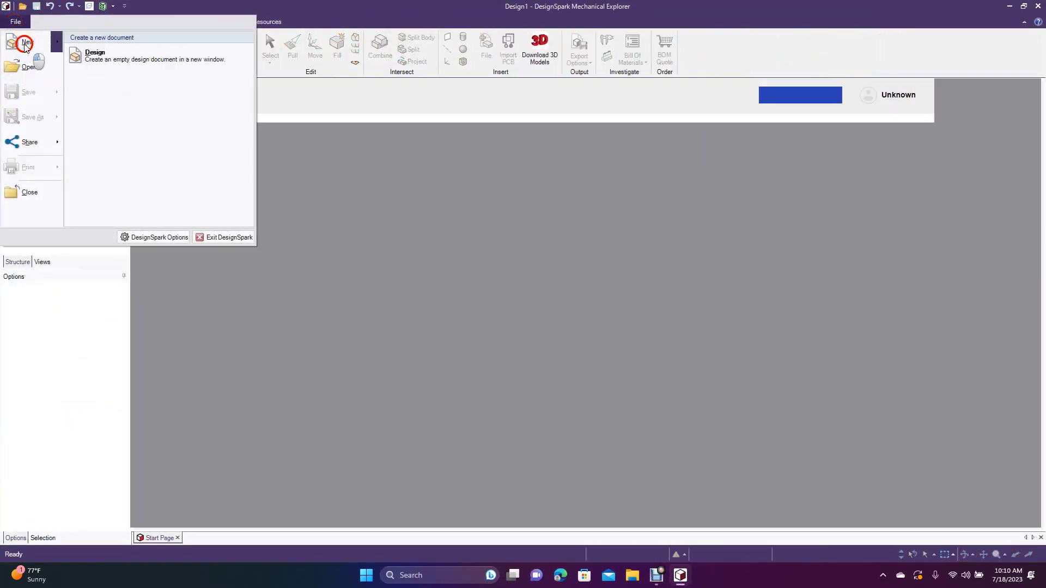
pyautogui.click(91, 59)
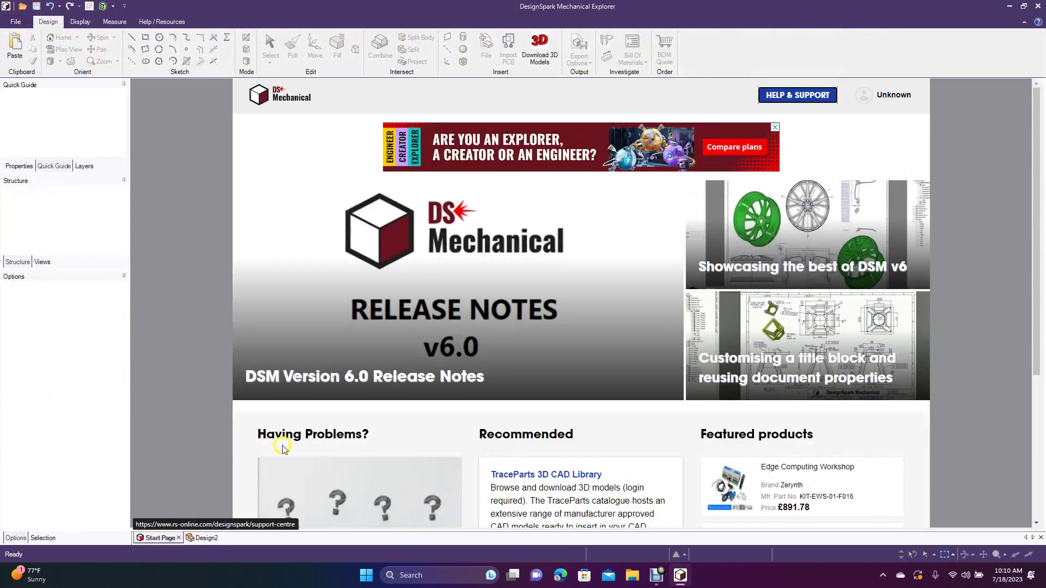
pyautogui.click(207, 538)
# Sketch a circle 3 in in diameter centred on the origin in plan view.
pyautogui.moveTo(629, 522)
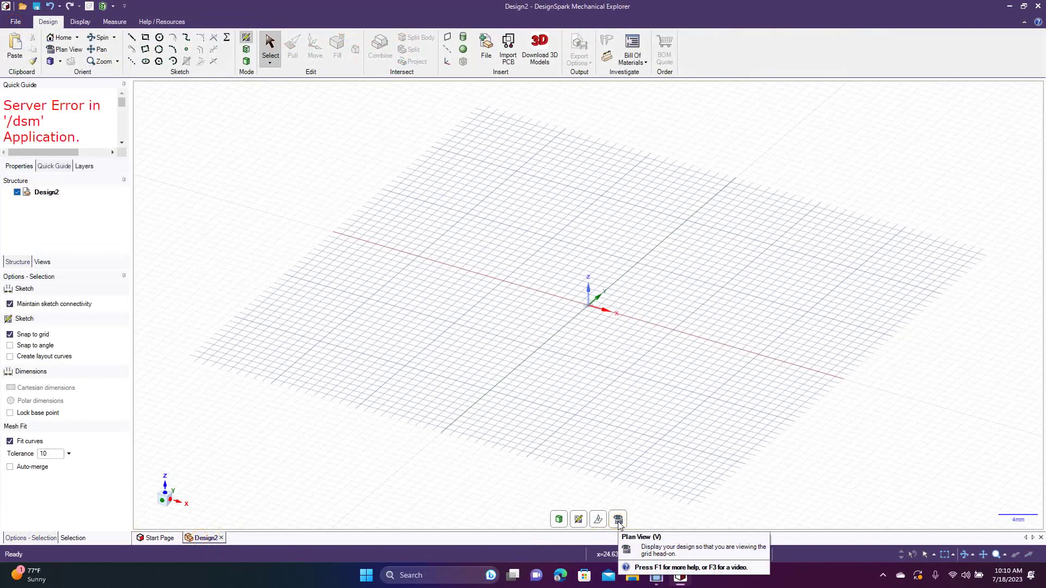
pyautogui.click(618, 520)
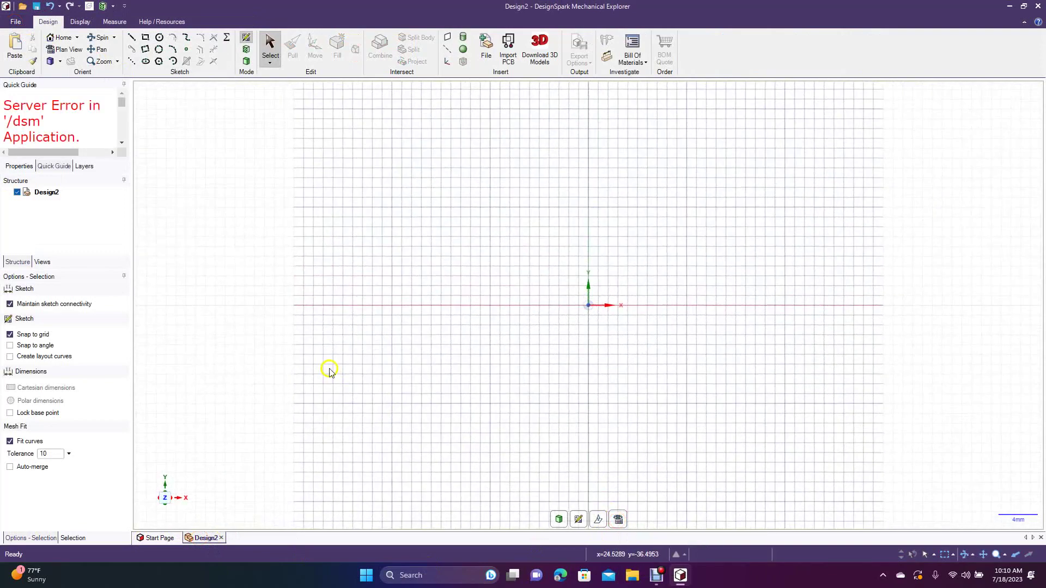
pyautogui.click(160, 38)
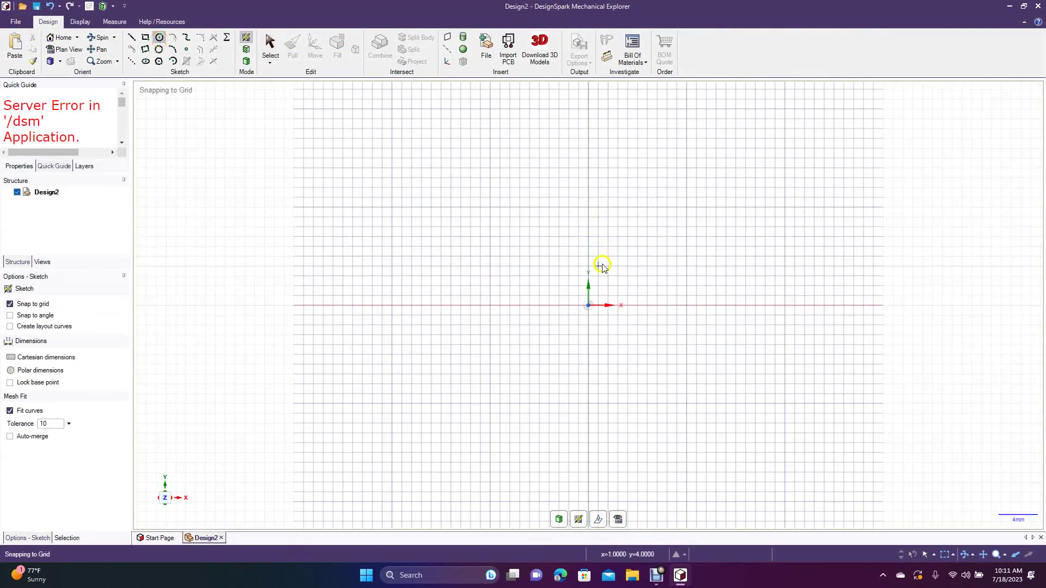
pyautogui.click(588, 306)
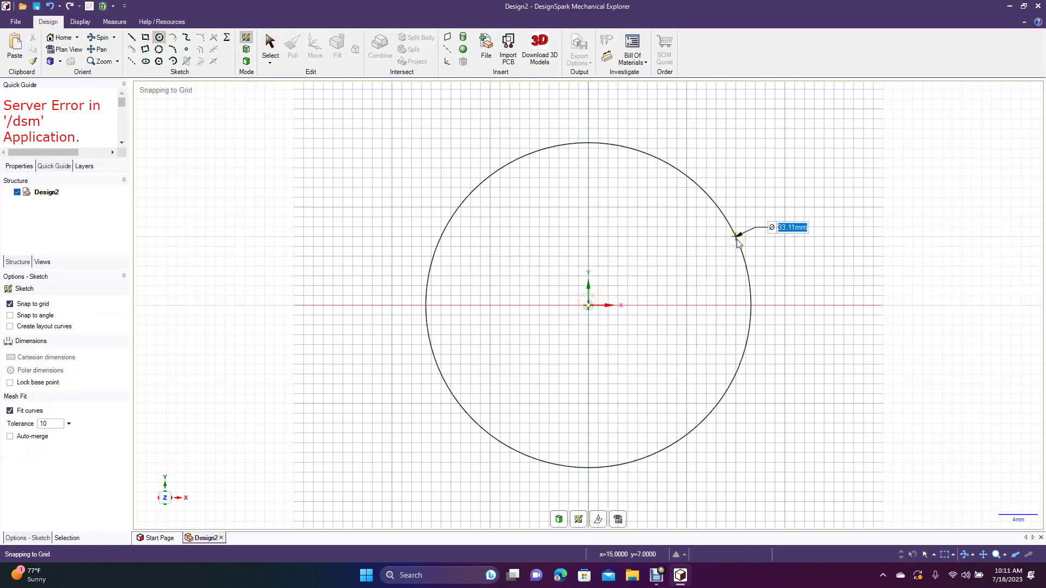
pyautogui.write('3')
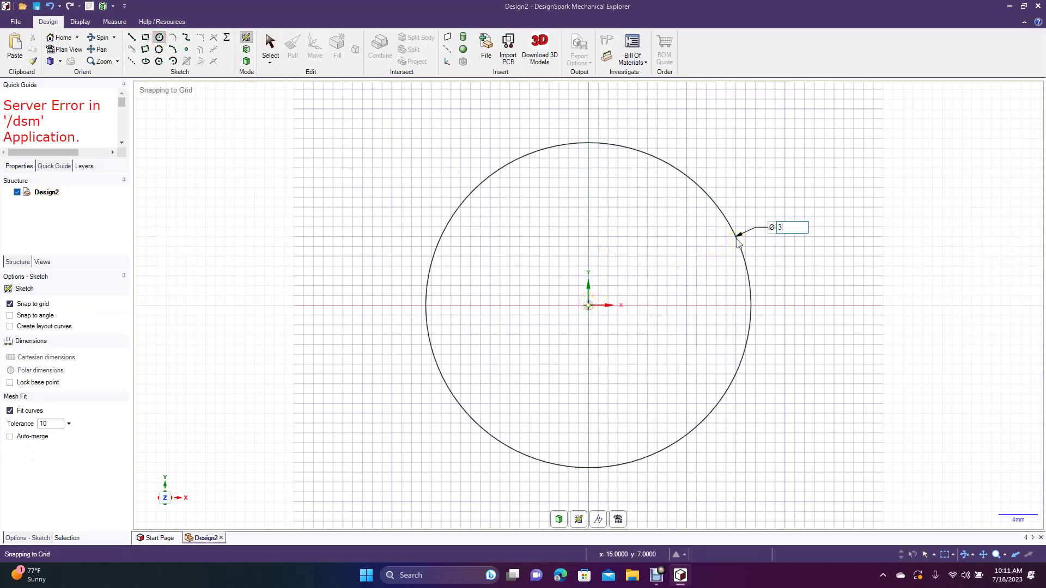
pyautogui.write('in')
pyautogui.press('Return')
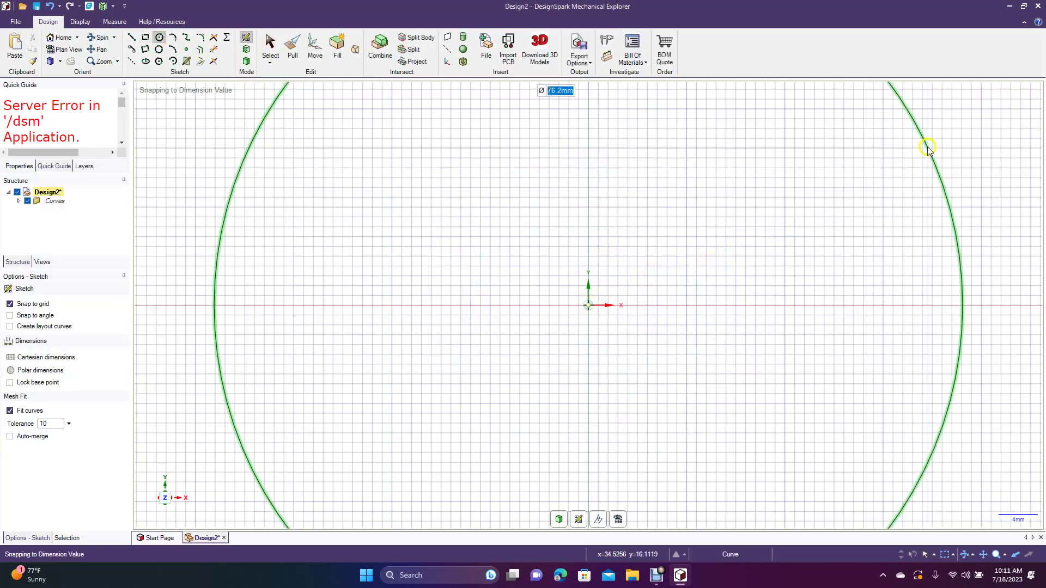
pyautogui.click(269, 48)
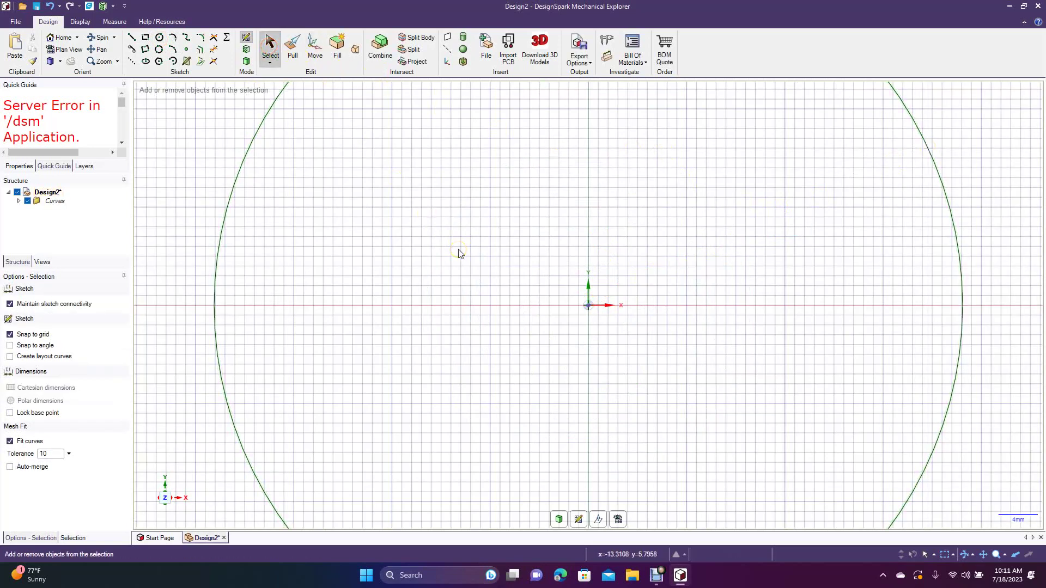
# Offset the sketched circle inward by 3.5 mm to form the ball's wall thickness.
pyautogui.press('z')
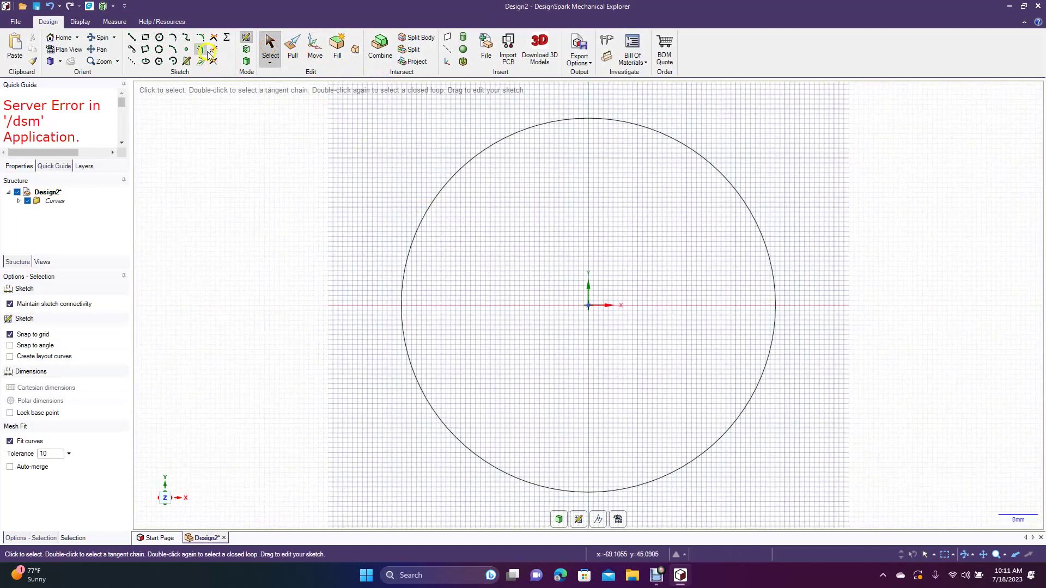
pyautogui.click(200, 49)
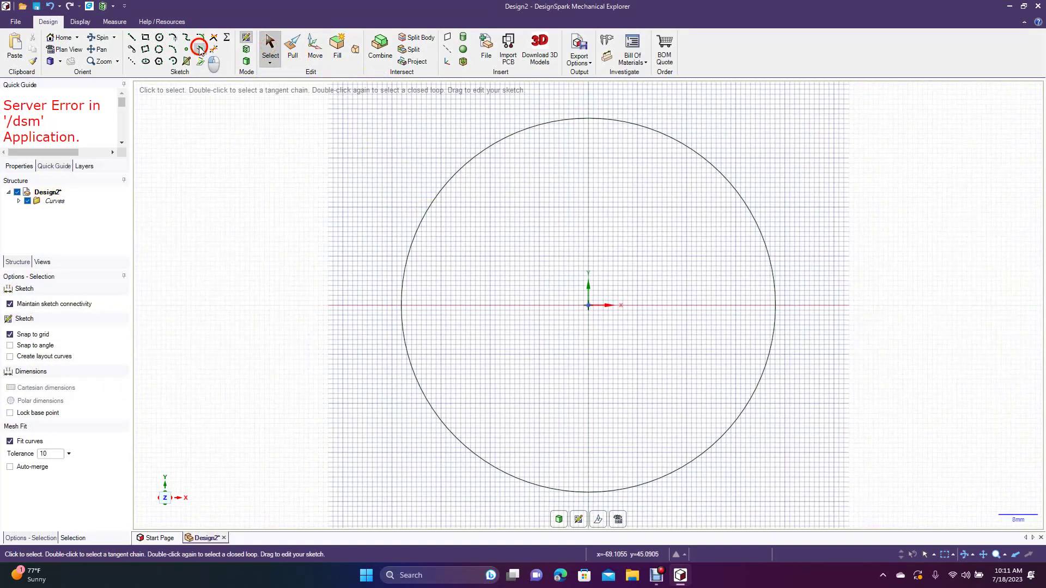
pyautogui.click(694, 155)
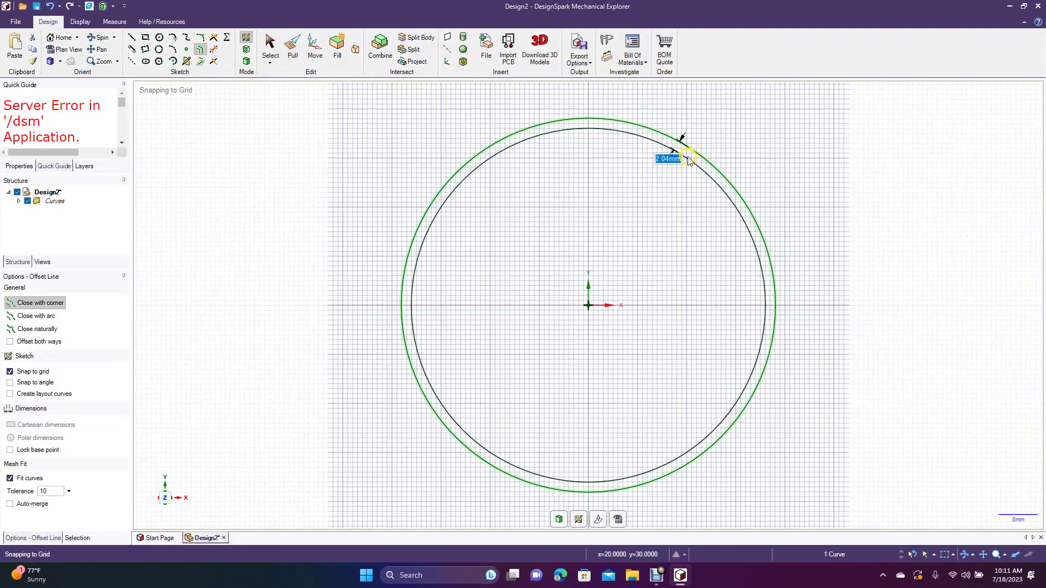
pyautogui.write('3.5')
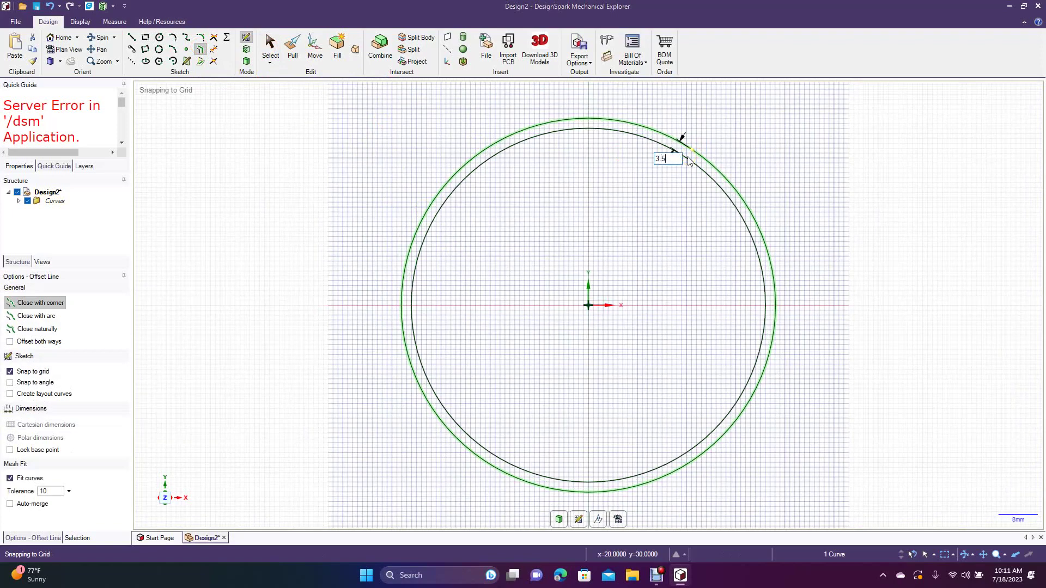
pyautogui.press('Return')
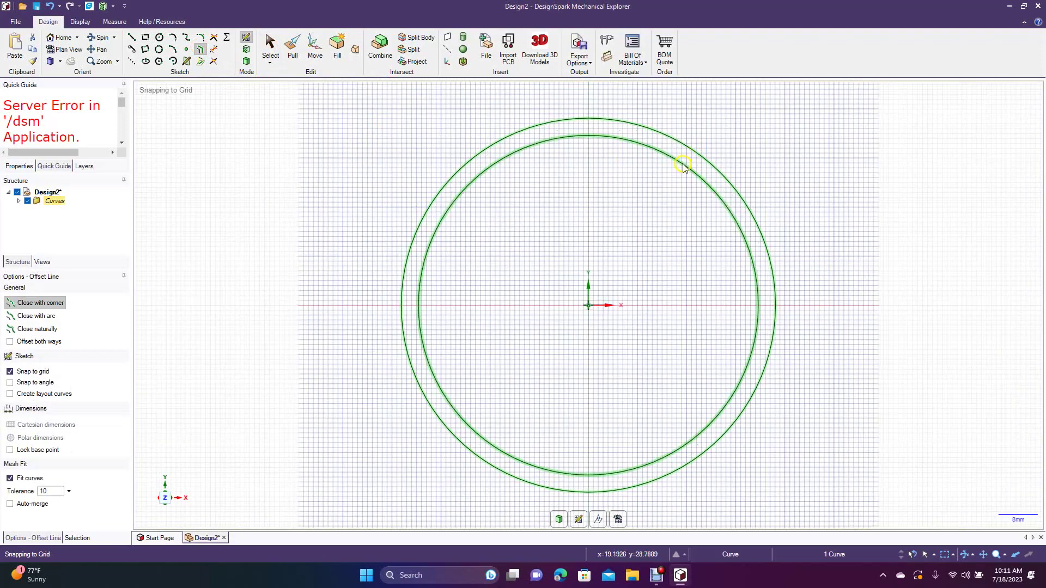
pyautogui.click(270, 43)
pyautogui.click(279, 126)
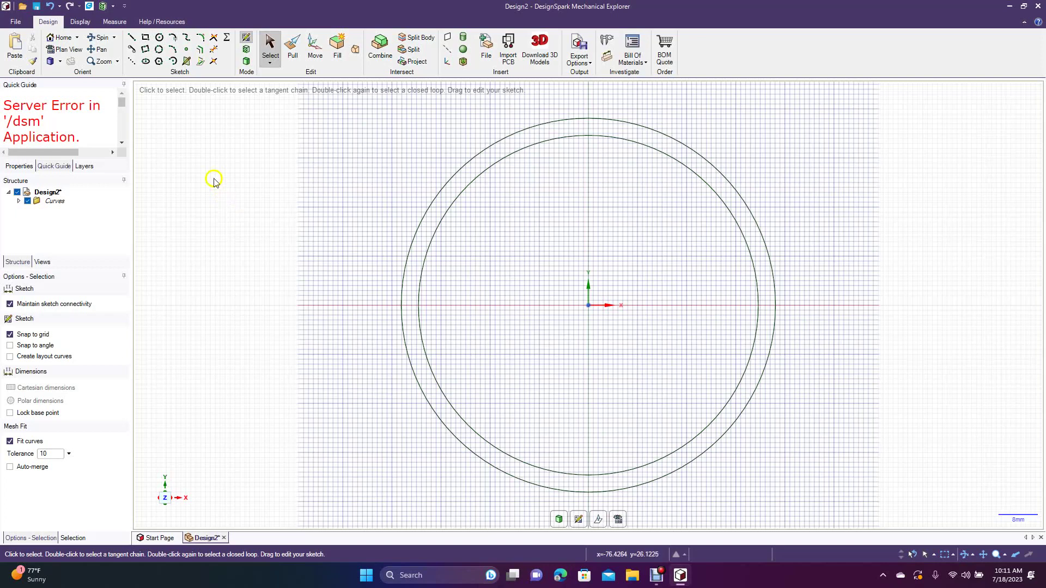
# Draw a vertical line through the origin from the highest to the lowest point of the outer circle.
pyautogui.click(130, 38)
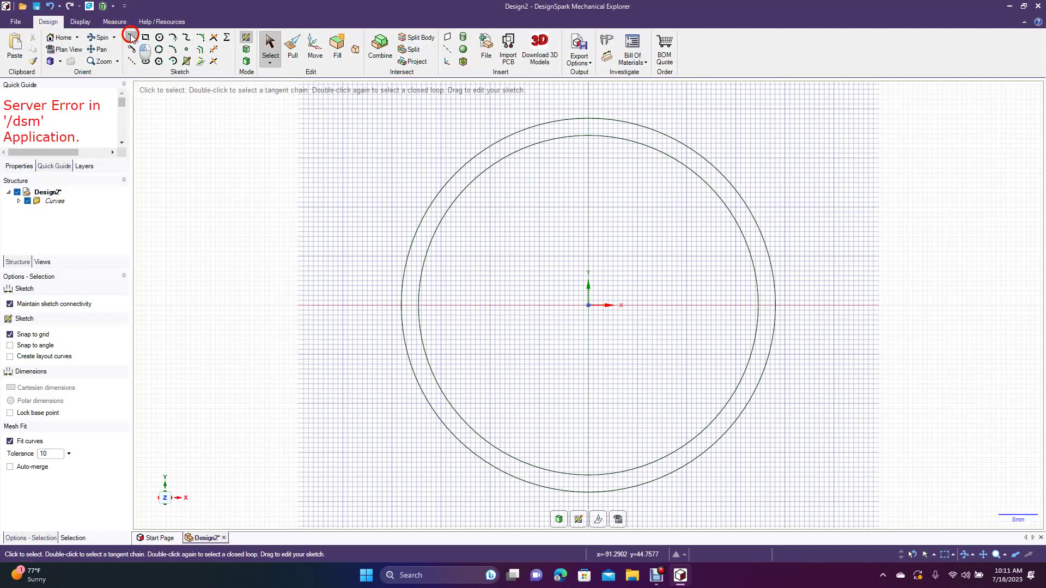
pyautogui.click(588, 118)
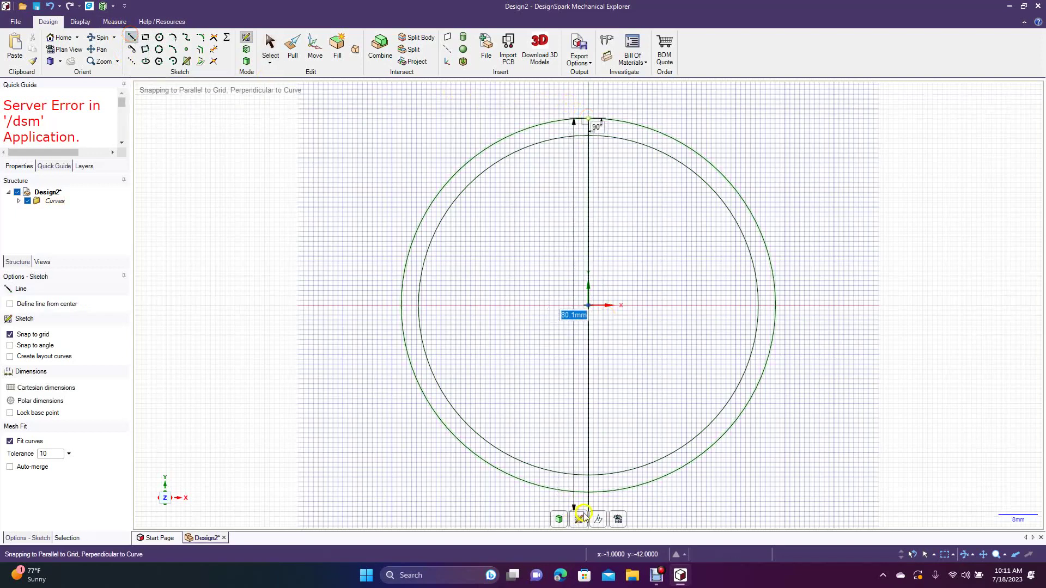
pyautogui.click(588, 493)
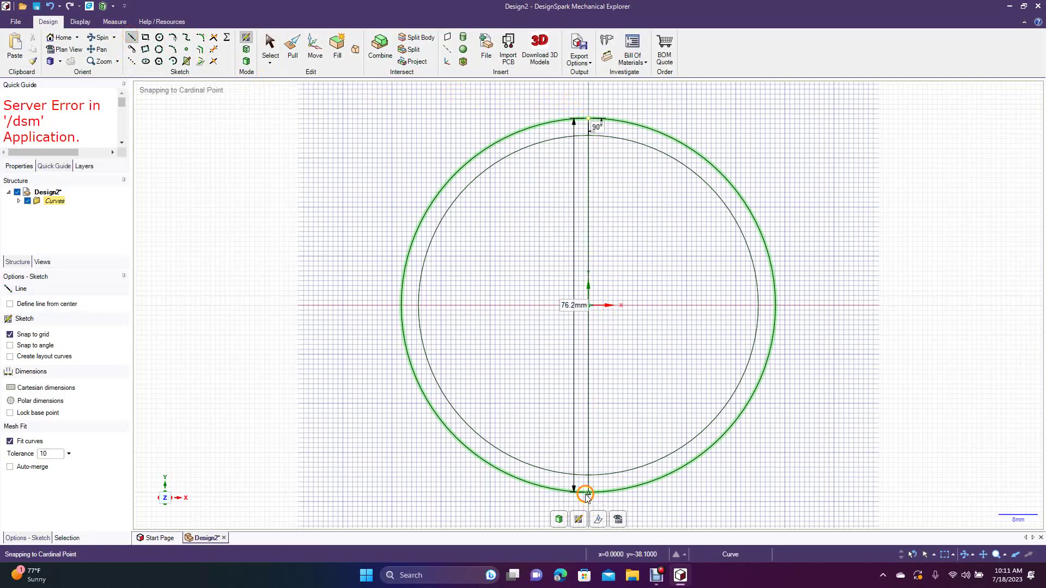
pyautogui.click(269, 48)
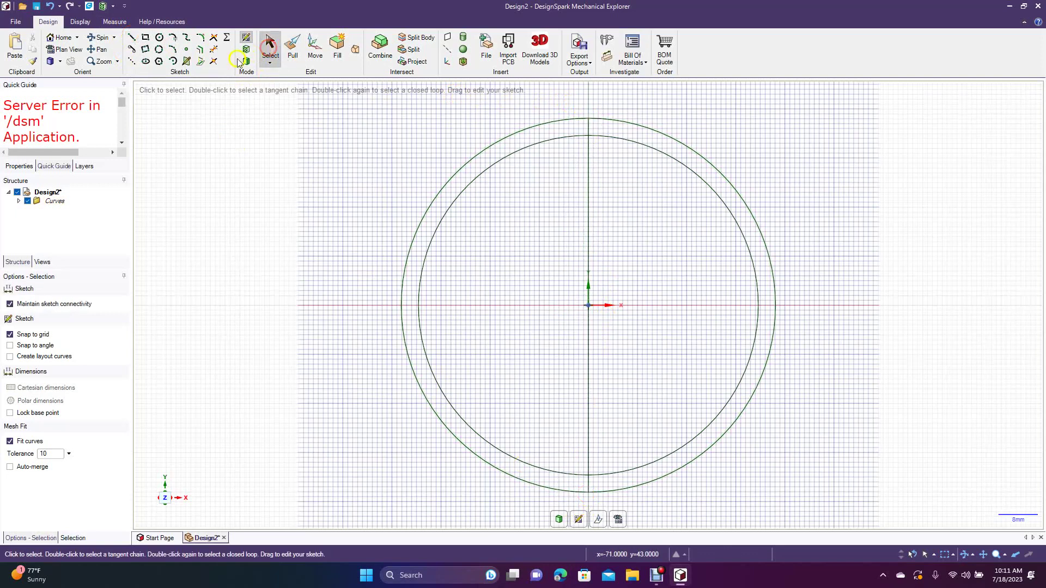
# Trim away the left halves of both circles and the line segment inside the inner circle, leaving a closed half-ring profile.
pyautogui.click(214, 53)
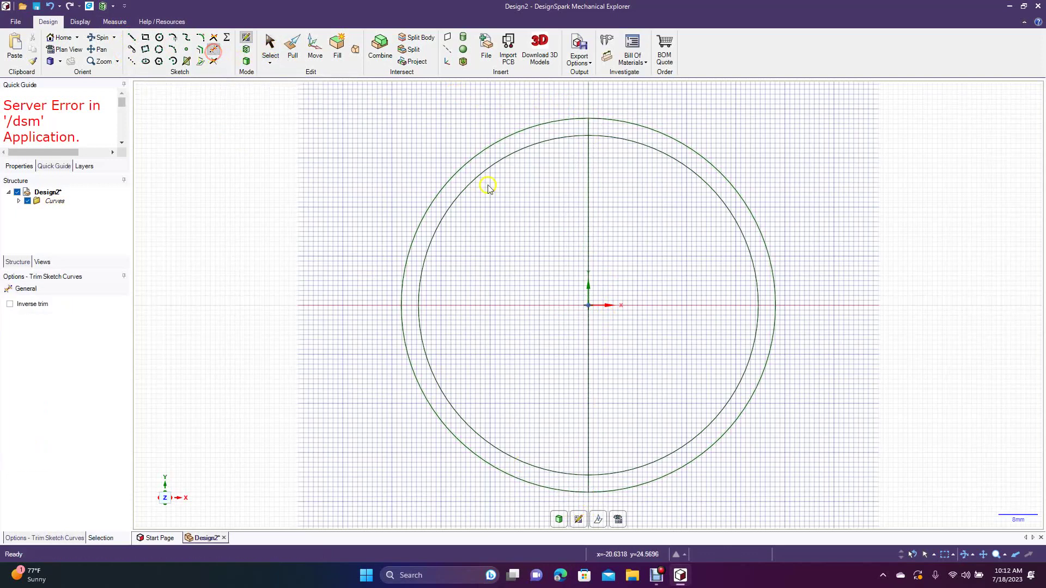
pyautogui.click(538, 147)
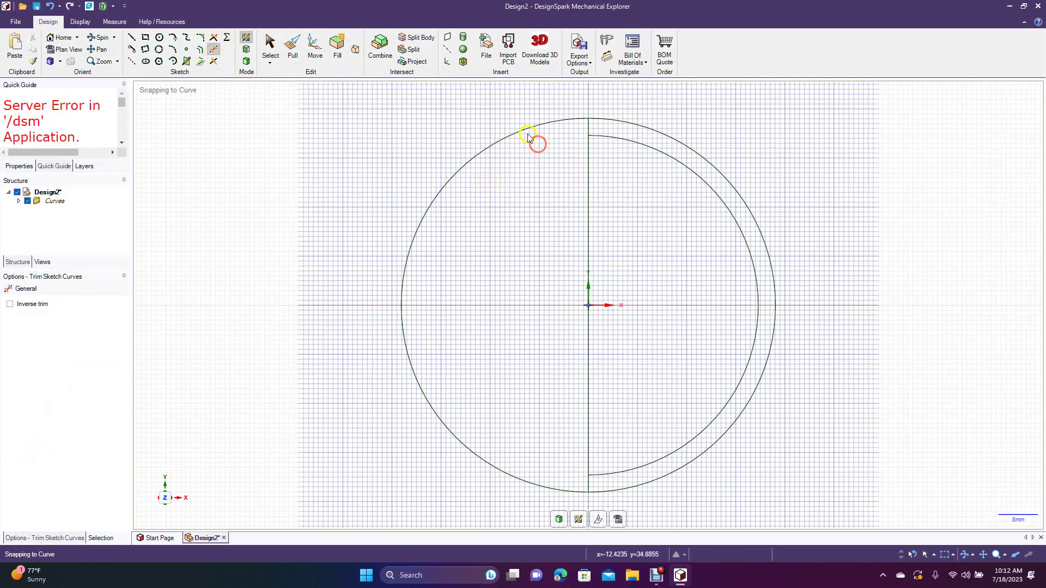
pyautogui.click(524, 132)
pyautogui.click(589, 181)
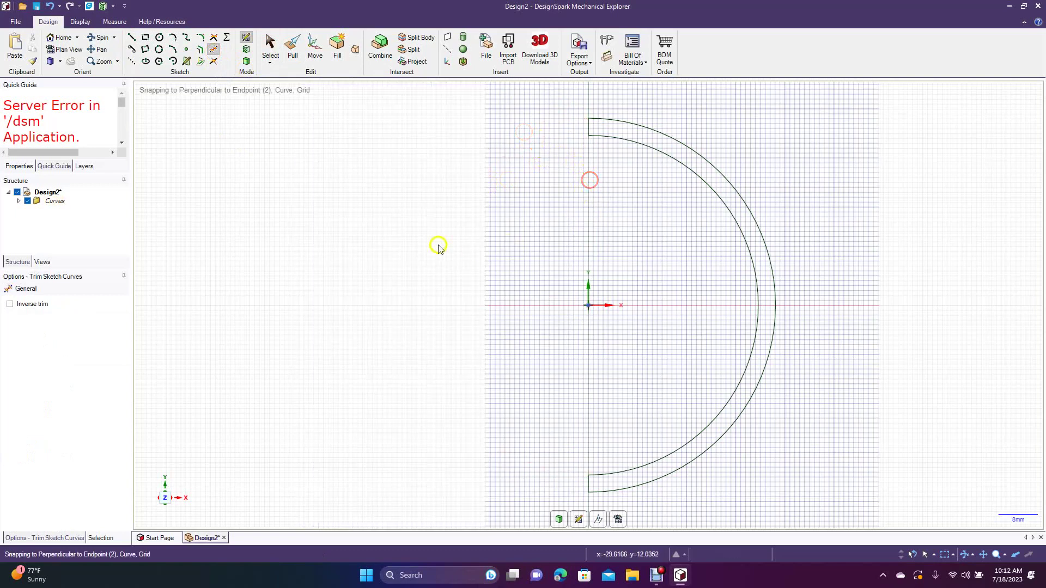
# Fully revolve the half-ring face around the Y axis with Pull to make a hollow ball.
pyautogui.click(293, 50)
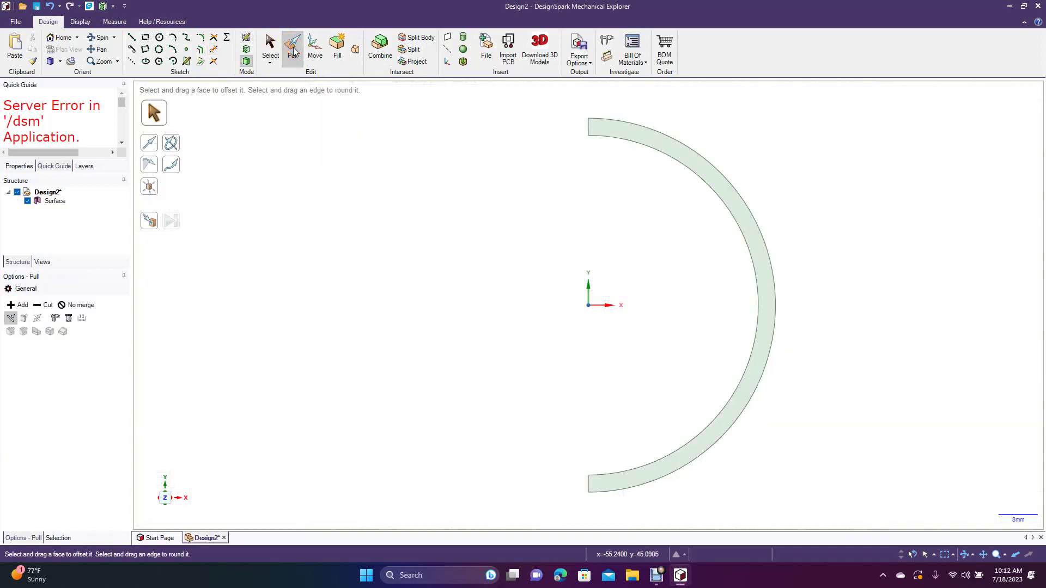
pyautogui.click(100, 37)
pyautogui.moveTo(364, 232); pyautogui.dragTo(341, 243)
pyautogui.click(293, 43)
pyautogui.click(656, 147)
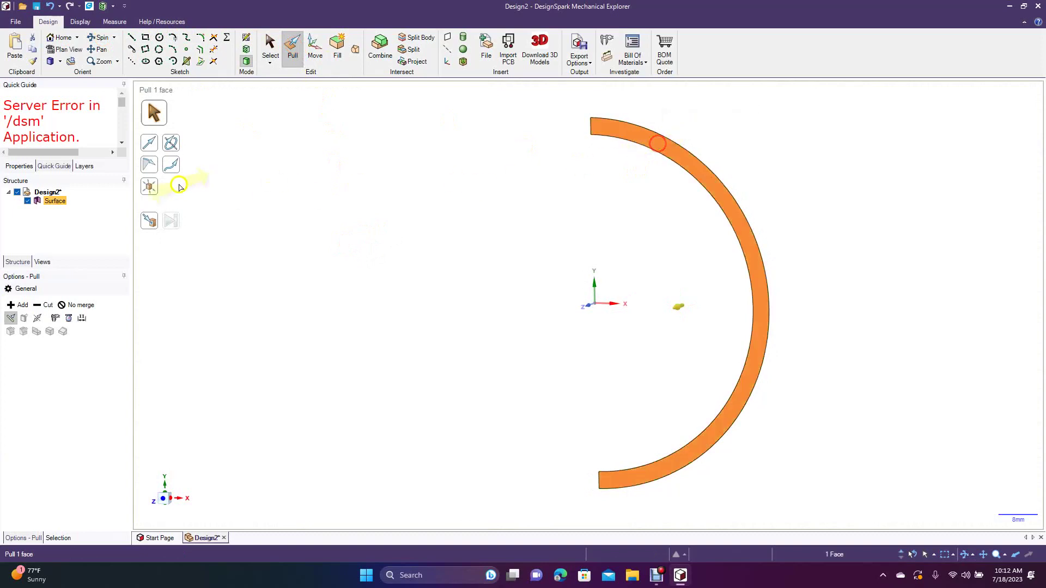
pyautogui.click(173, 143)
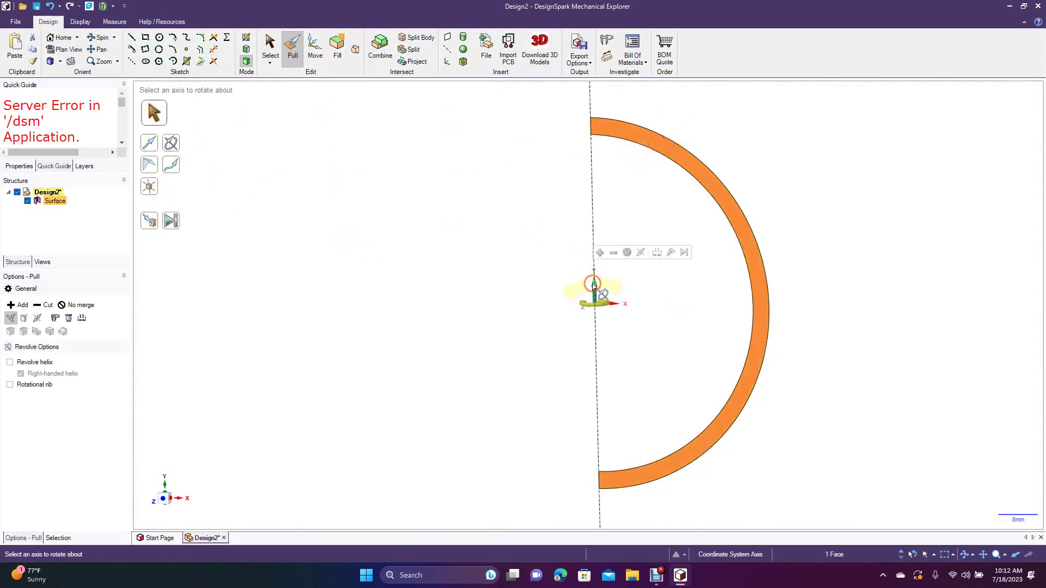
pyautogui.click(593, 286)
pyautogui.click(173, 222)
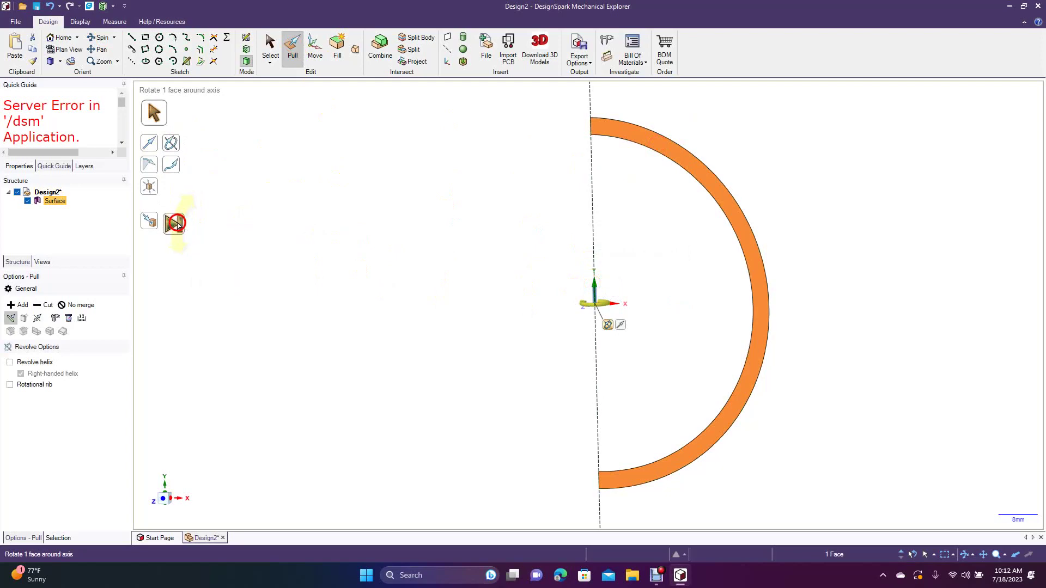
pyautogui.click(277, 46)
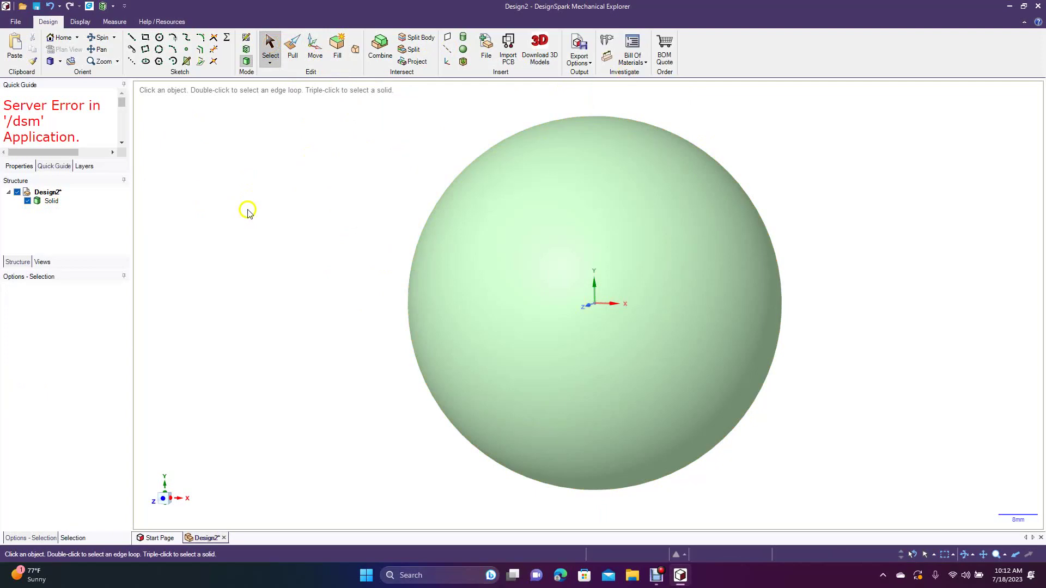
# Create a reference plane at the origin perpendicular to the Z axis.
pyautogui.click(447, 44)
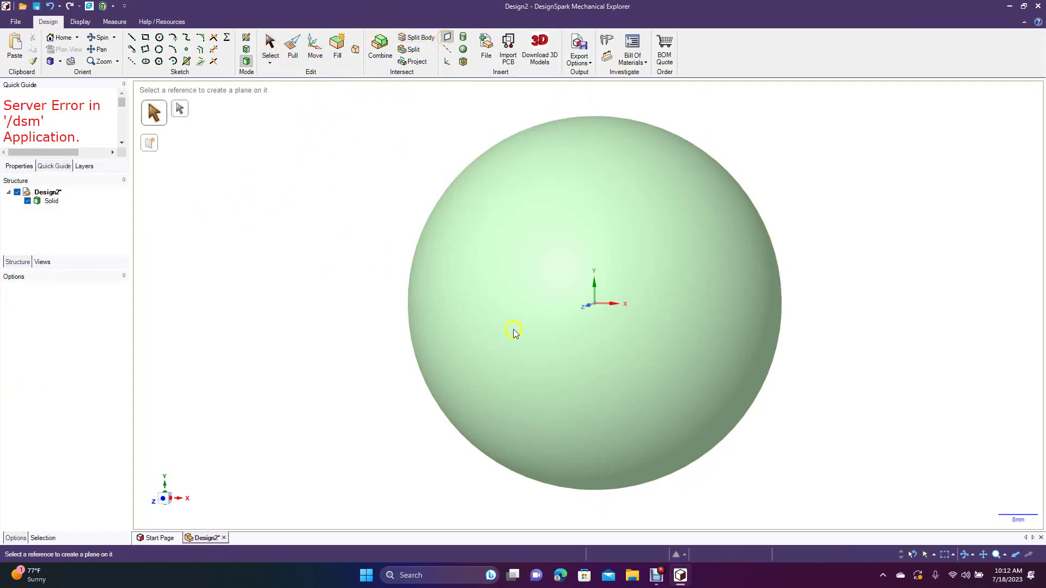
pyautogui.click(587, 305)
pyautogui.click(587, 306)
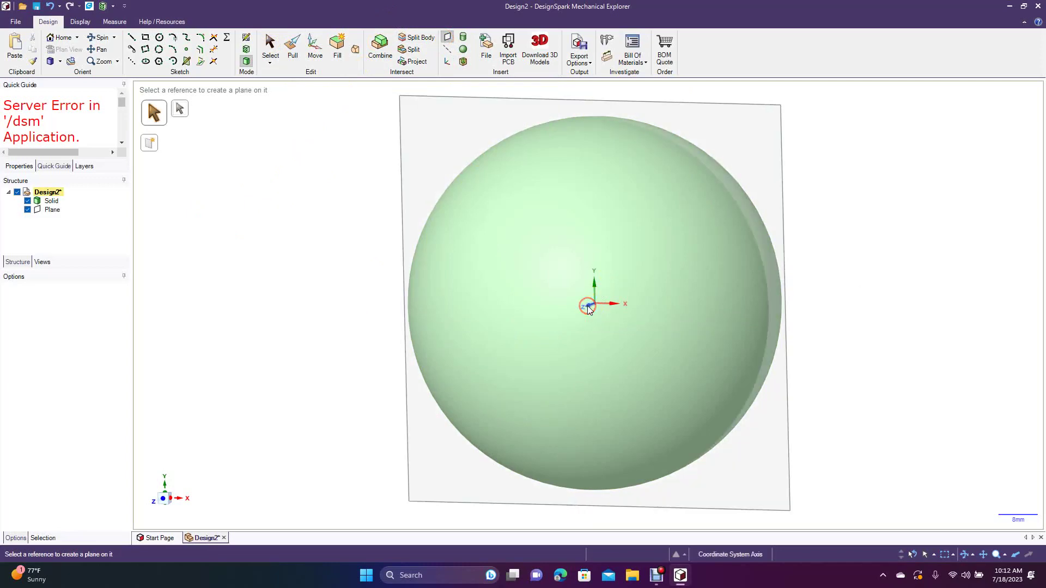
# Move the reference plane 45 mm along the Z axis, out in front of the ball, and select it.
pyautogui.click(309, 46)
pyautogui.click(403, 146)
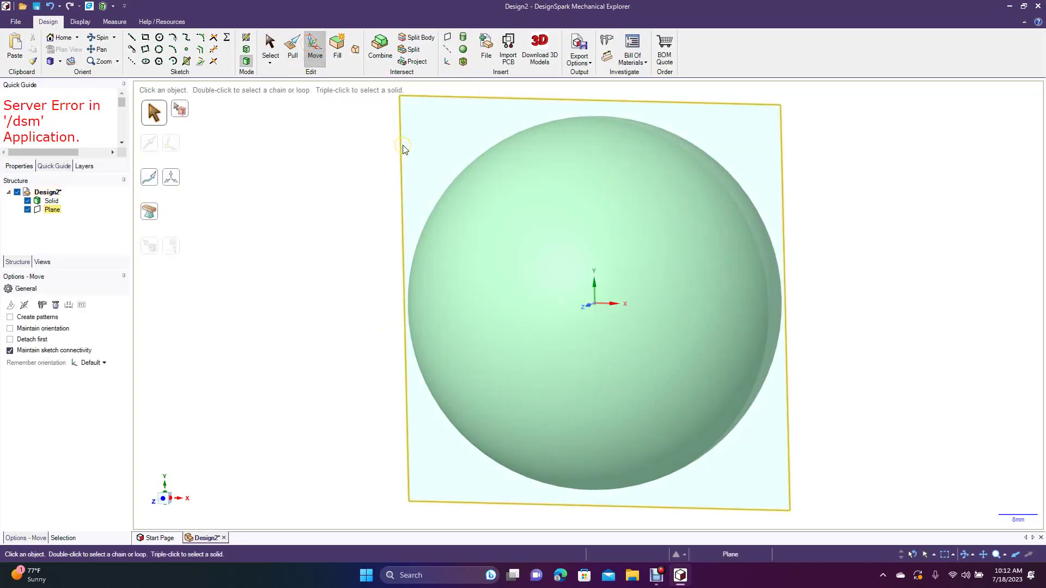
pyautogui.click(582, 309)
pyautogui.moveTo(581, 310); pyautogui.dragTo(503, 353)
pyautogui.write('45')
pyautogui.press('Return')
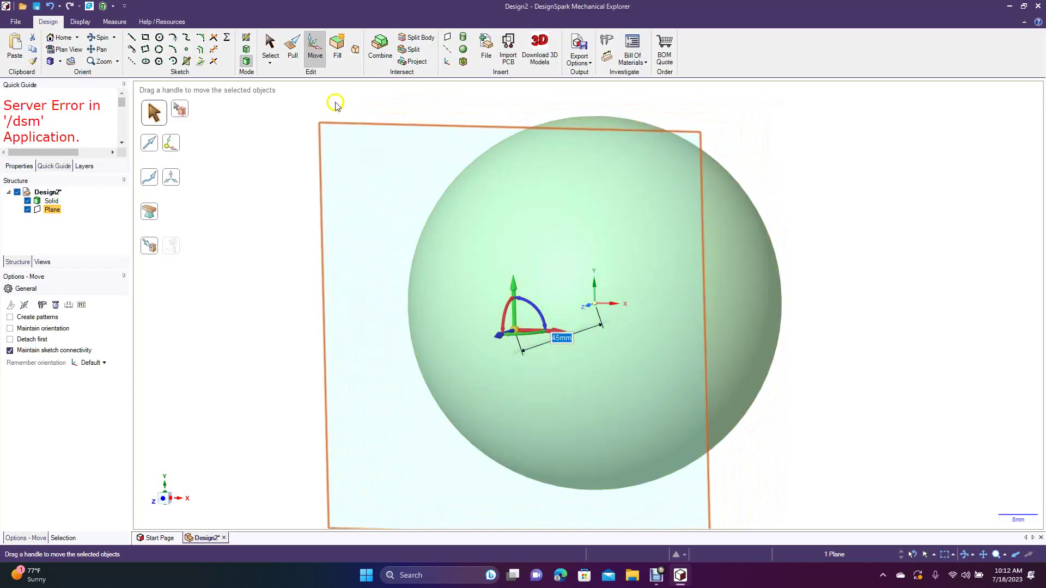
pyautogui.click(270, 46)
pyautogui.click(321, 188)
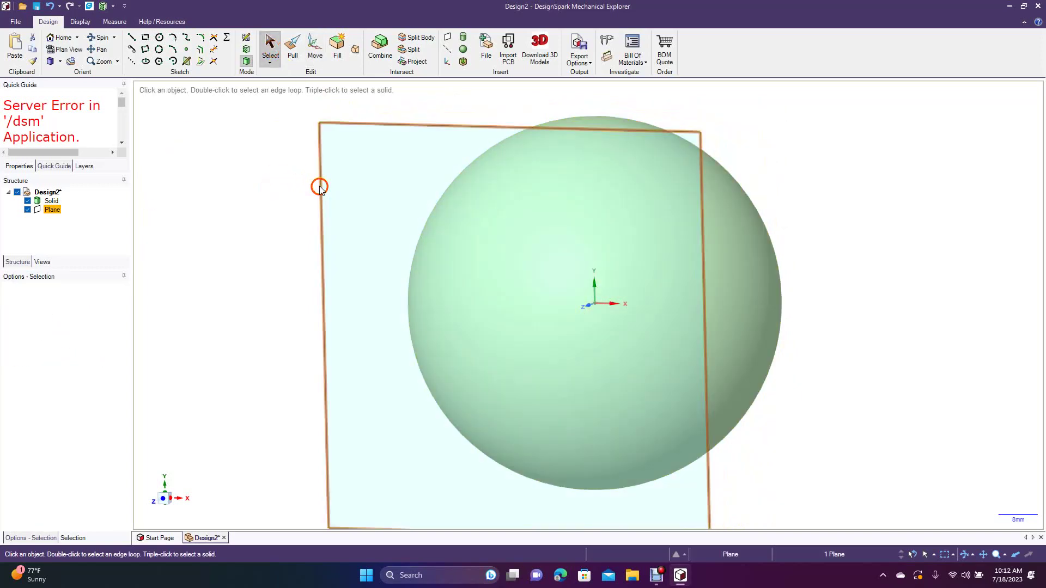
# Face the reference plane straight on and sketch a horizontal line about 87 mm long through the origin, spanning past both sides of the ball.
pyautogui.click(68, 62)
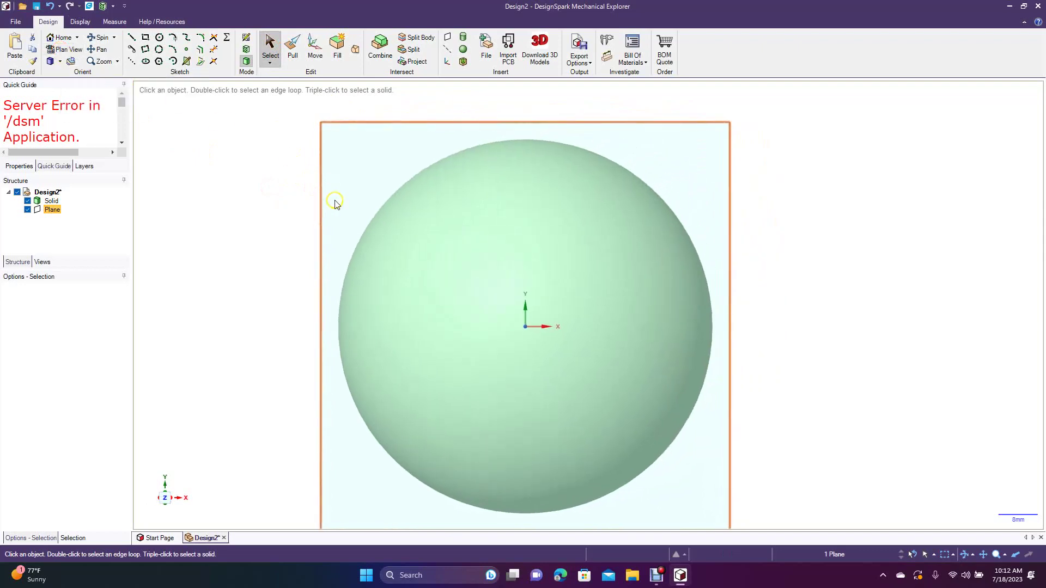
pyautogui.click(132, 37)
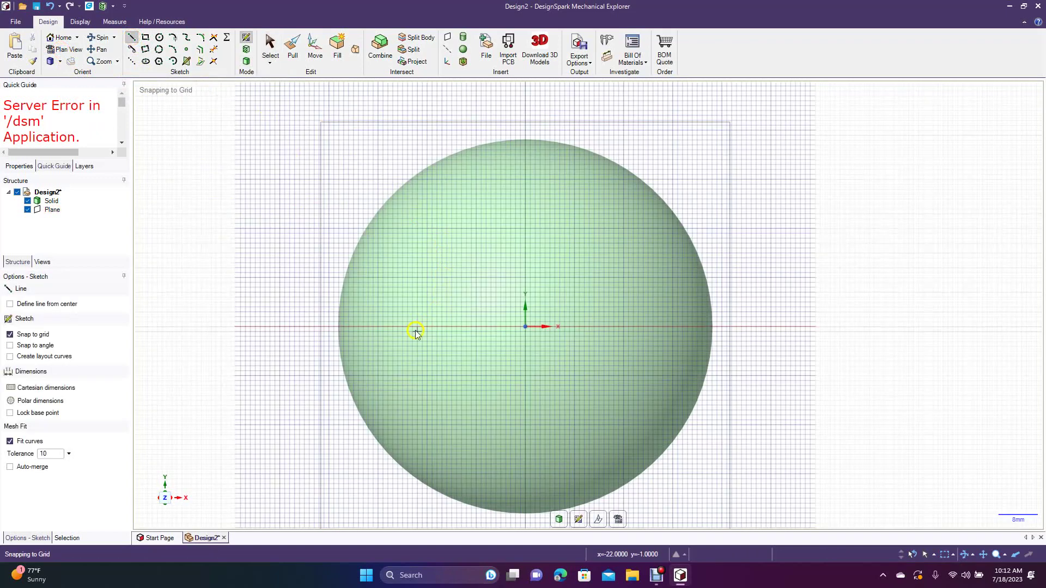
pyautogui.click(320, 326)
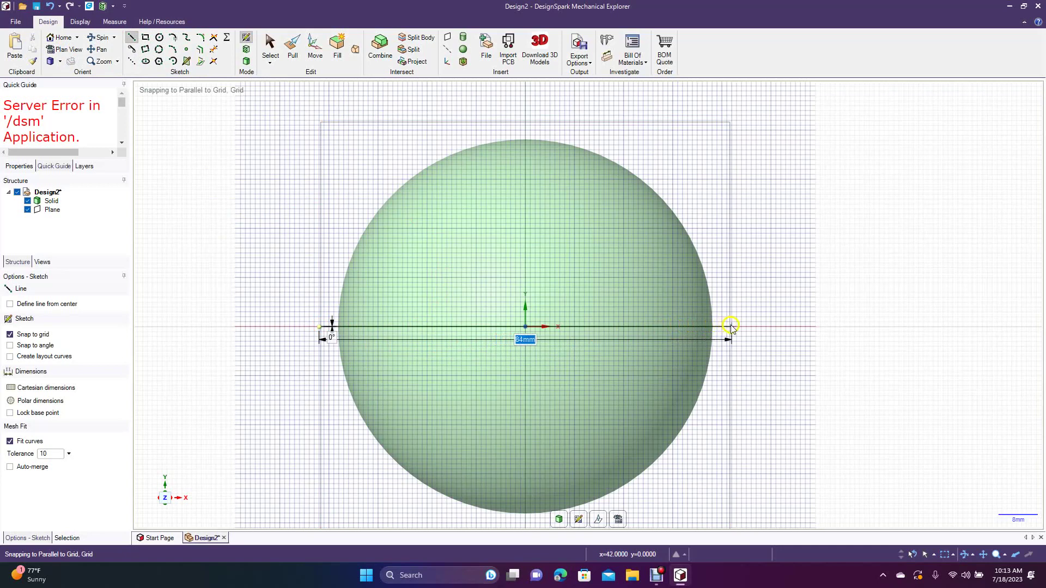
pyautogui.click(747, 327)
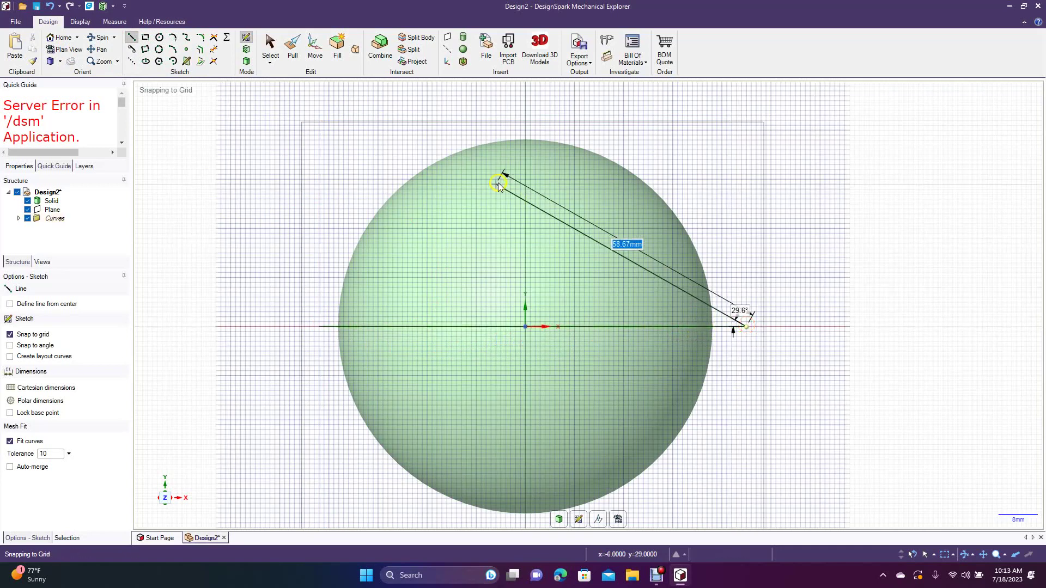
pyautogui.click(267, 47)
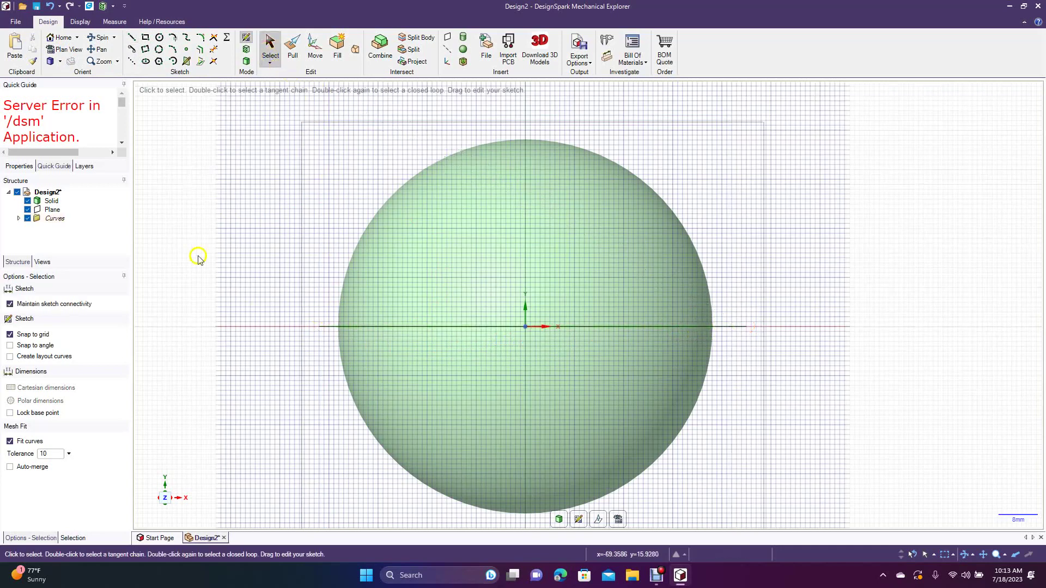
# Sketch a 10 mm diameter circle centred on the vertical axis, 10 mm above the origin.
pyautogui.click(159, 37)
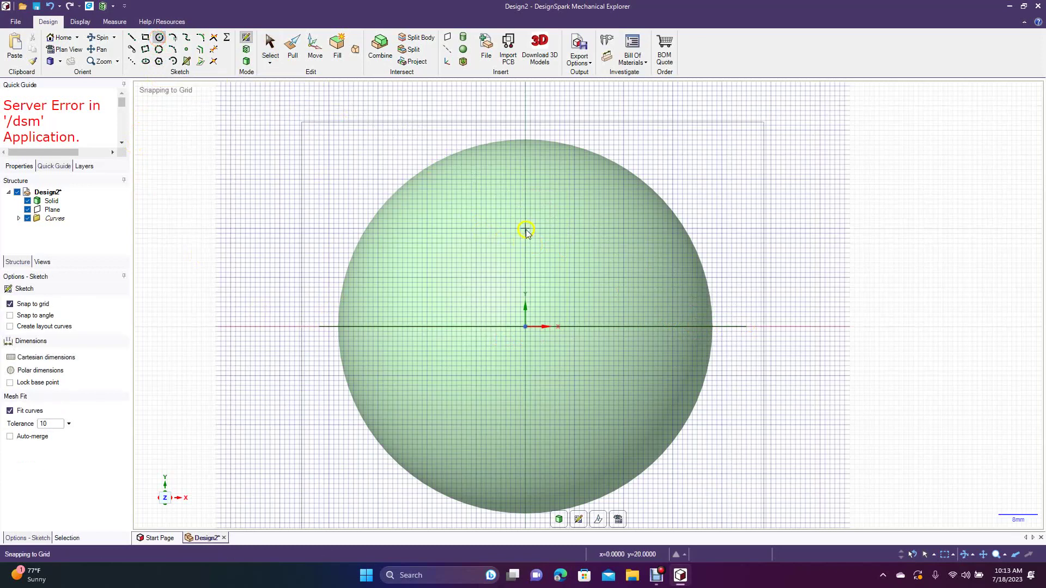
pyautogui.click(524, 278)
pyautogui.write('12mm')
pyautogui.press('Return')
pyautogui.click(271, 57)
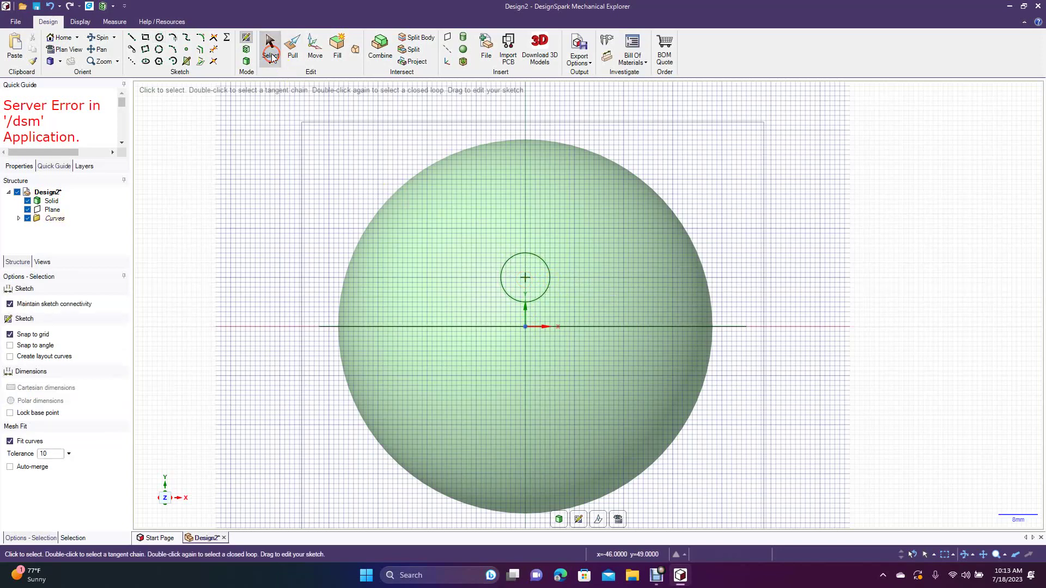
# Copy the circle 14 mm straight up along the vertical axis with Move.
pyautogui.click(313, 57)
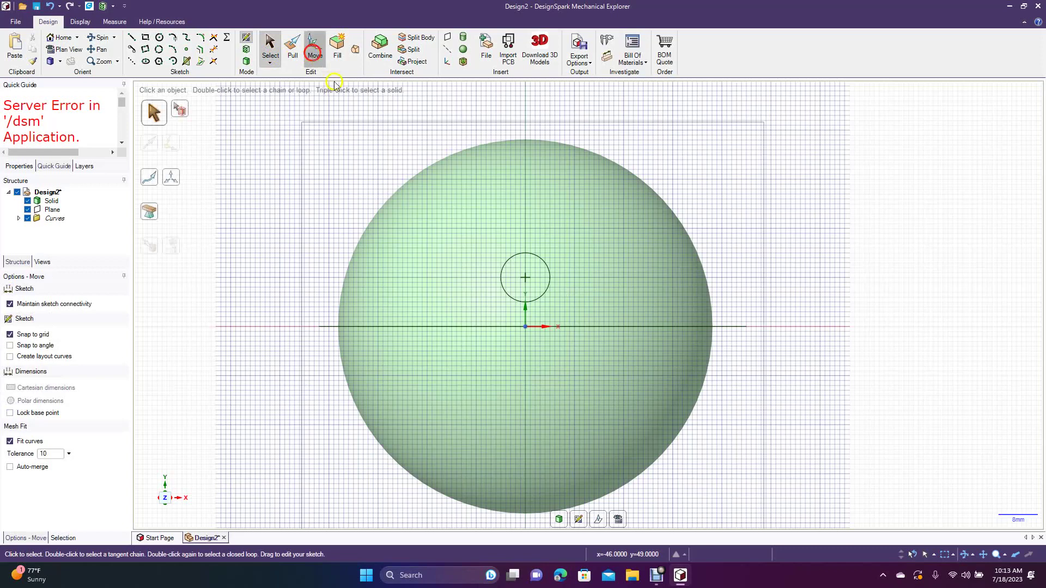
pyautogui.click(502, 272)
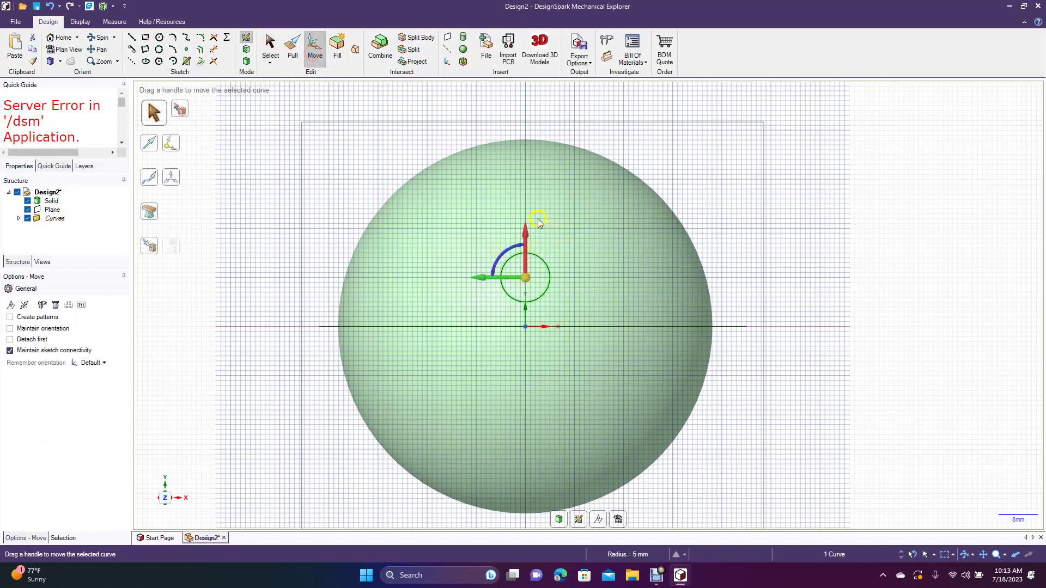
pyautogui.press('ctrl')
pyautogui.keyDown('ctrl'); pyautogui.moveTo(526, 237); pyautogui.dragTo(533, 172); pyautogui.keyUp('ctrl')
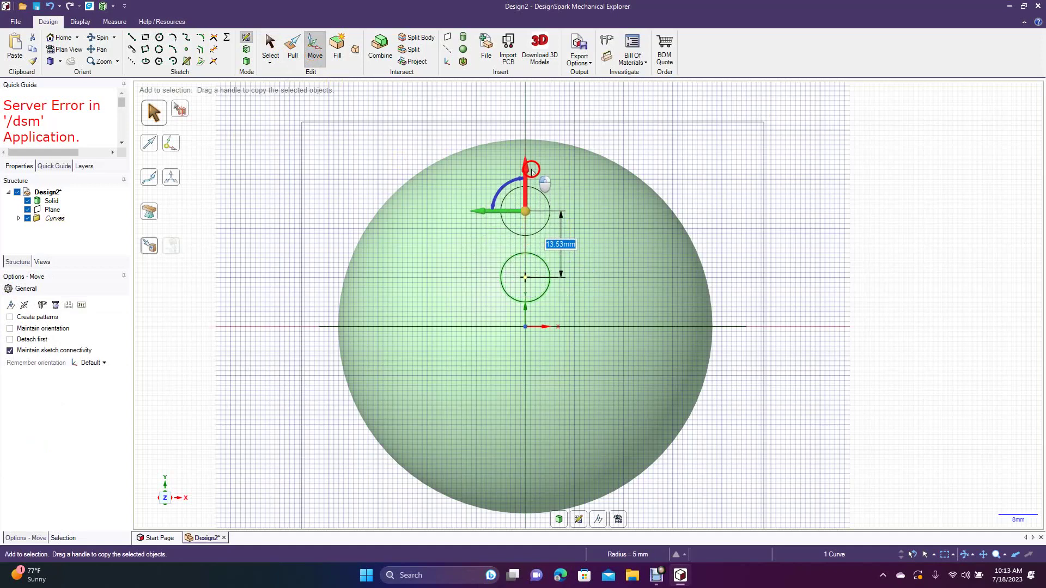
pyautogui.write('14')
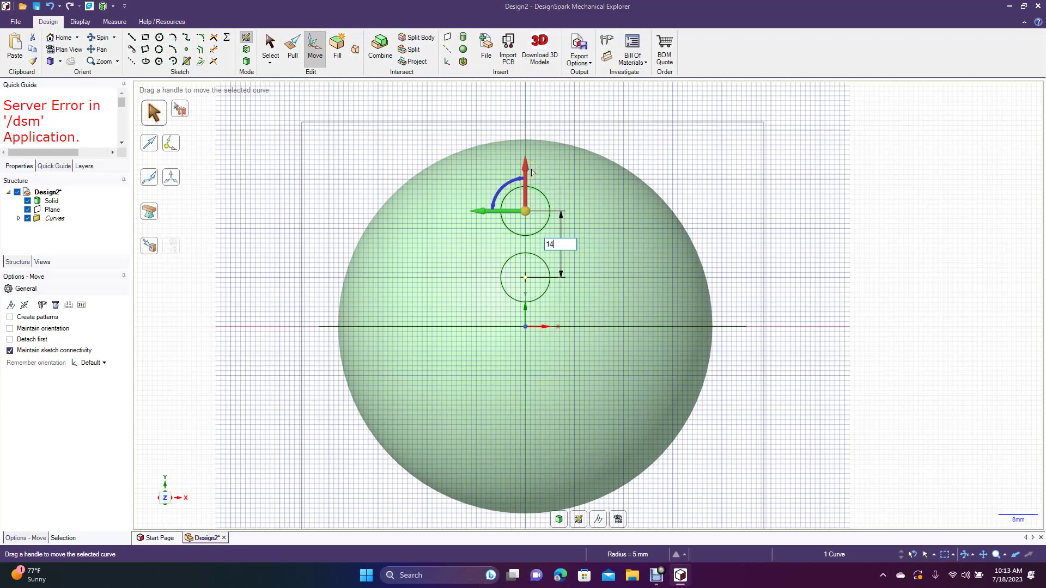
pyautogui.press('Return')
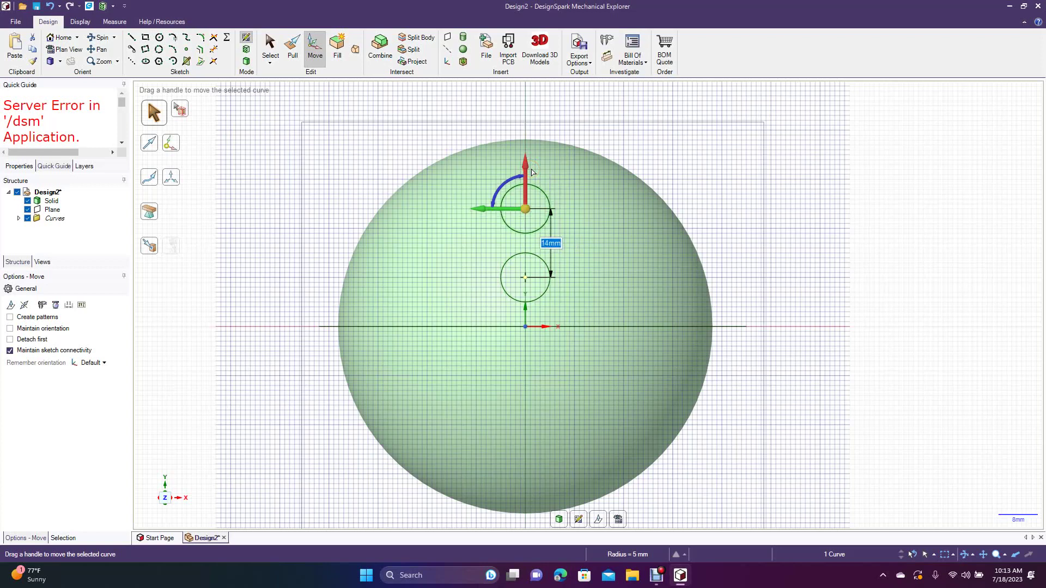
pyautogui.click(270, 44)
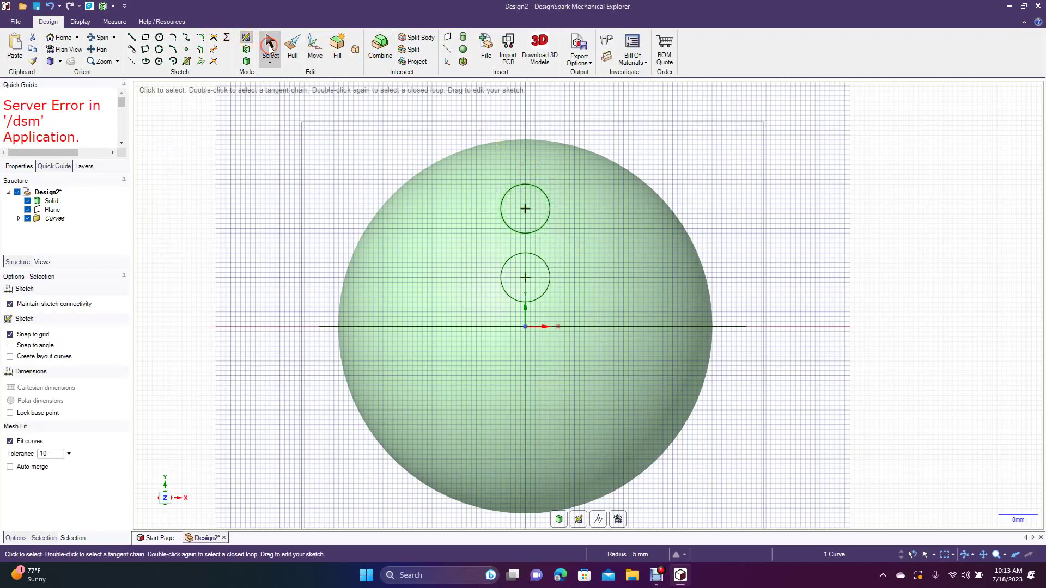
# Connect the two circles with a vertical tangent line on each side.
pyautogui.click(131, 50)
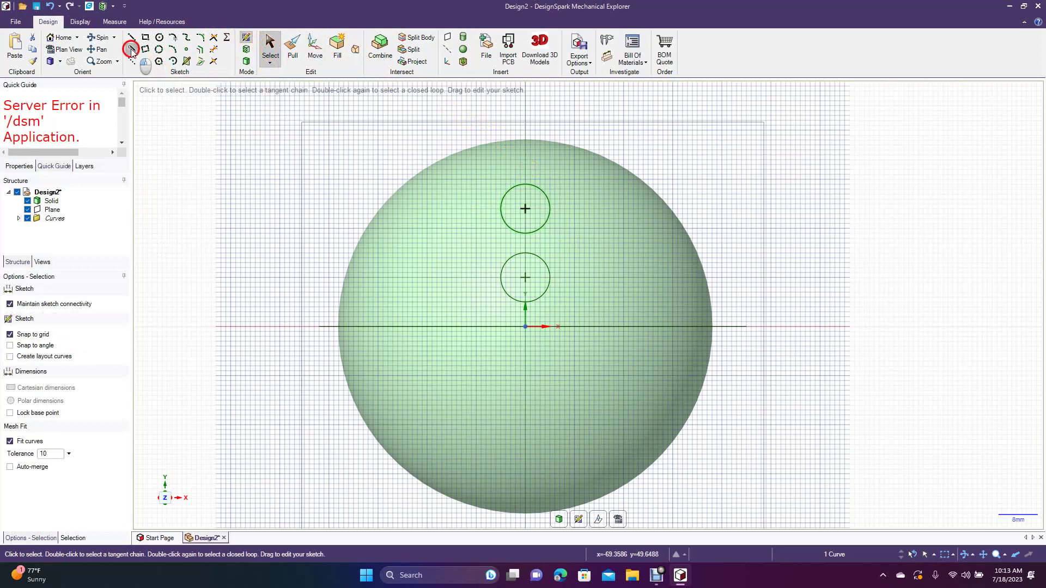
pyautogui.click(499, 212)
pyautogui.click(507, 281)
pyautogui.click(550, 212)
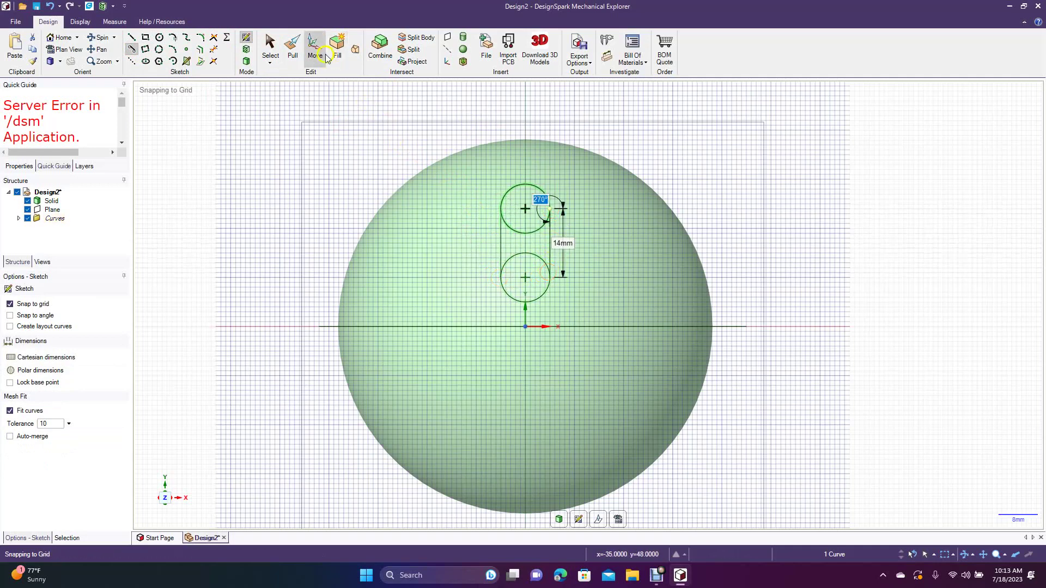
pyautogui.click(272, 50)
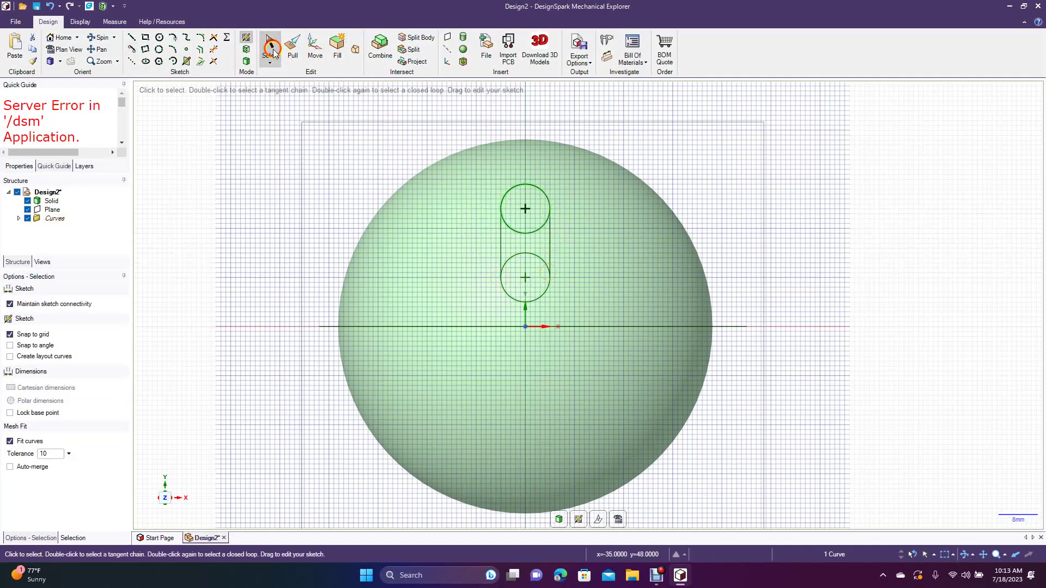
# Trim away the inner arcs of both circles and the horizontal line, leaving a closed slot outline.
pyautogui.click(214, 50)
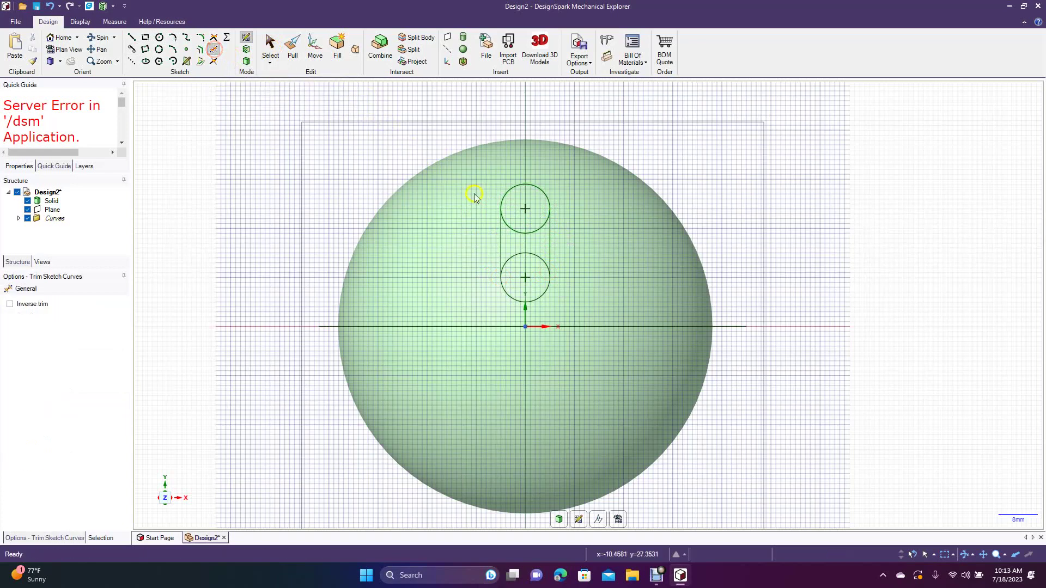
pyautogui.click(517, 235)
pyautogui.click(517, 254)
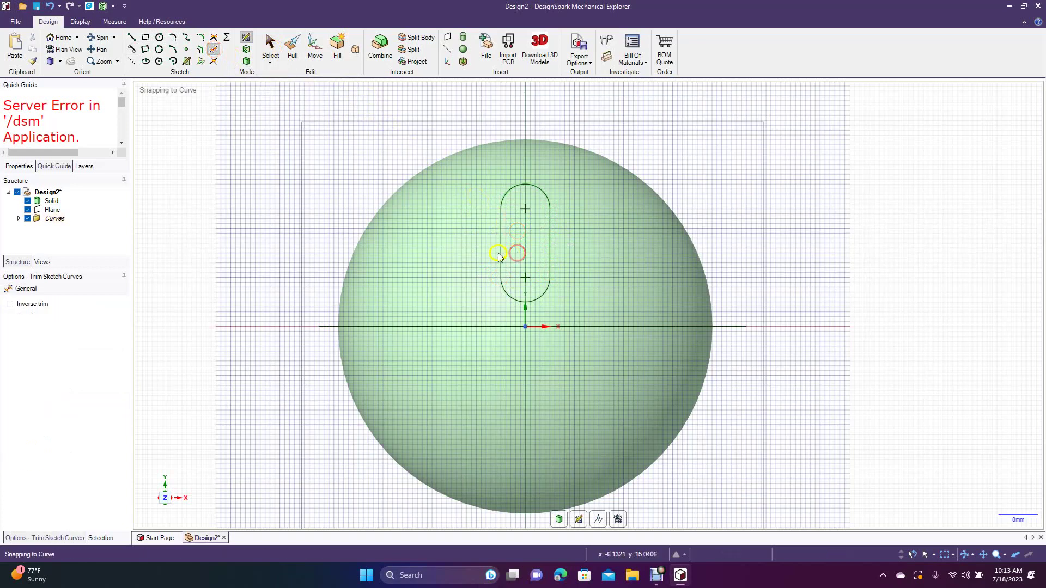
pyautogui.click(328, 327)
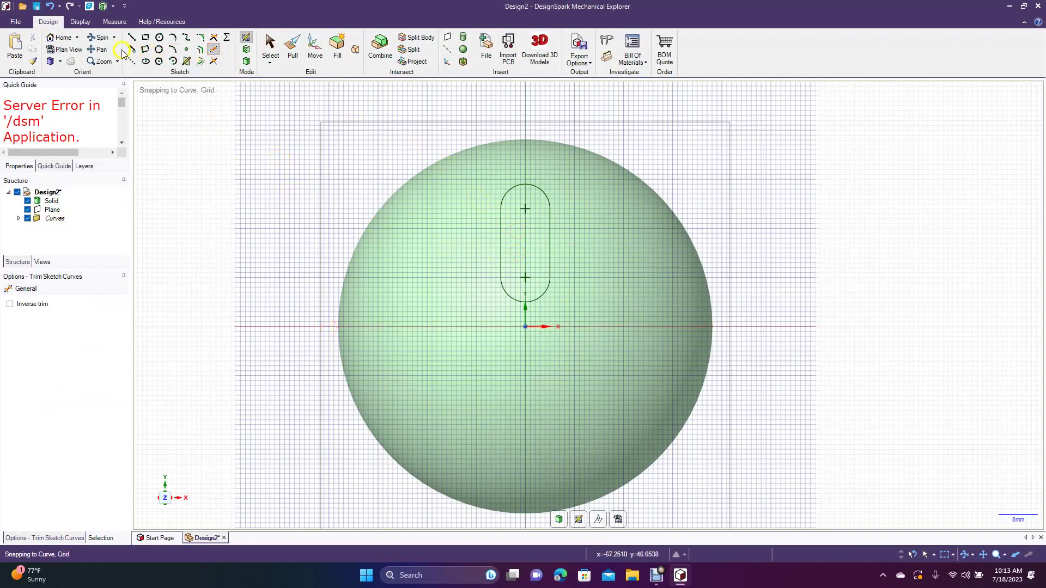
# Turn the slot sketch into a surface and project its outline onto the front of the ball.
pyautogui.click(100, 37)
pyautogui.moveTo(274, 302); pyautogui.dragTo(232, 306)
pyautogui.click(295, 51)
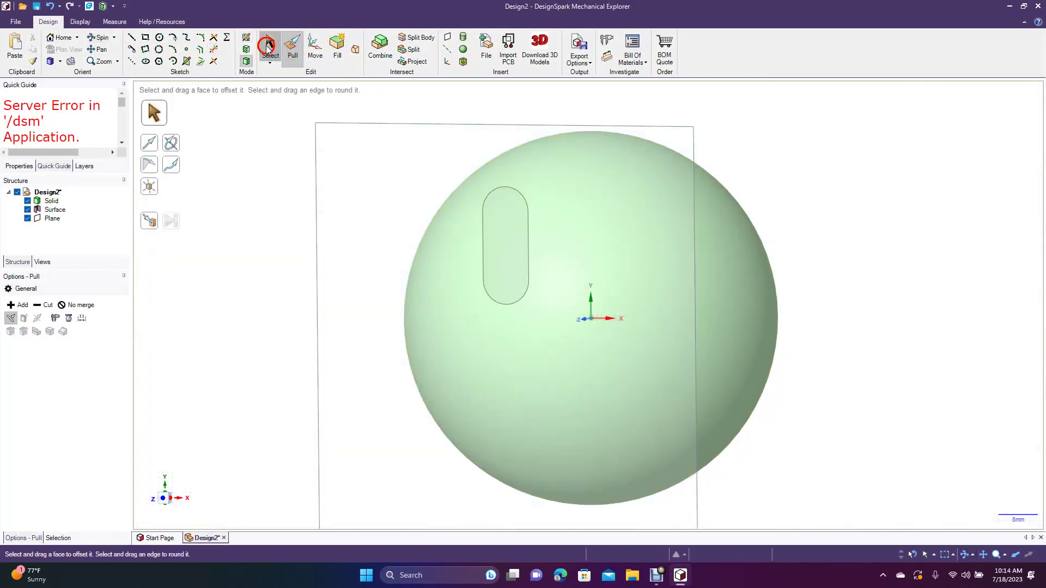
pyautogui.click(267, 46)
pyautogui.click(499, 266)
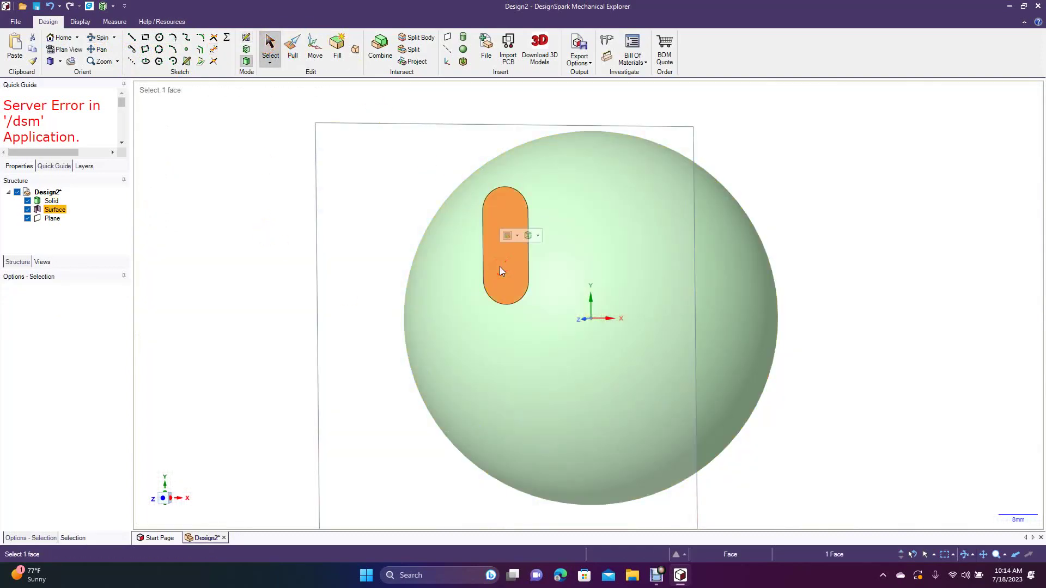
pyautogui.click(406, 62)
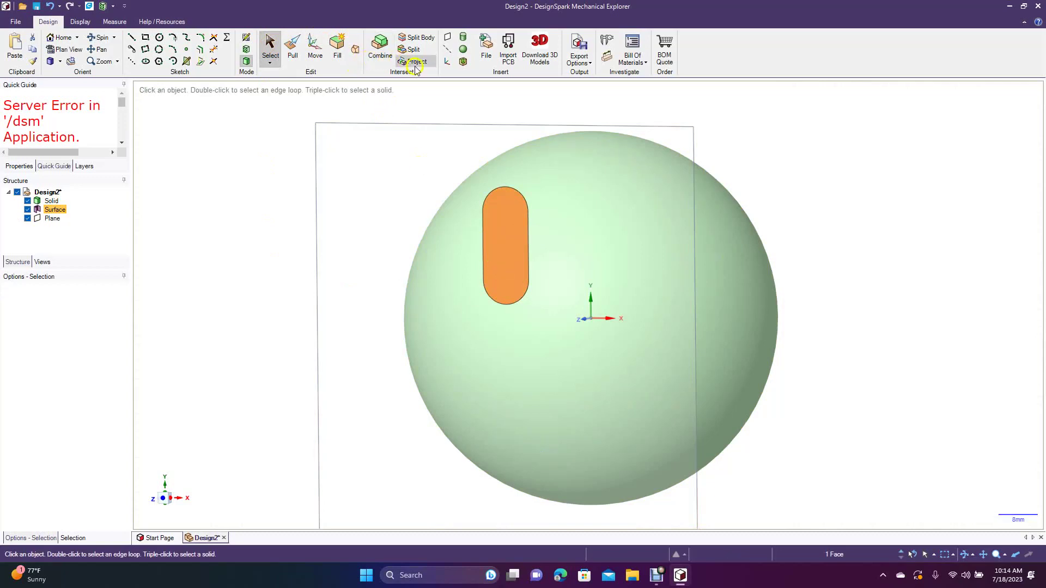
pyautogui.click(417, 63)
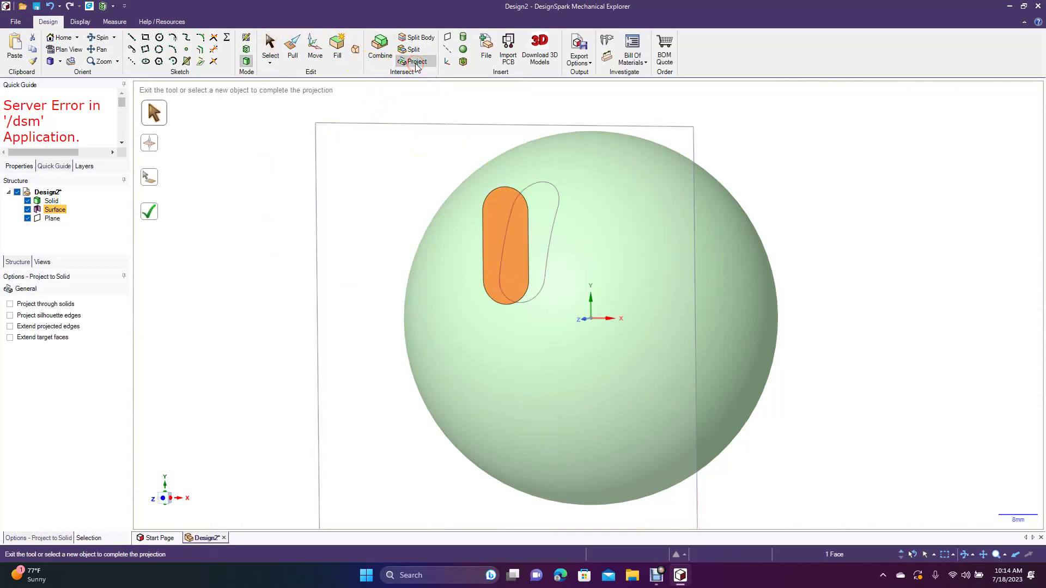
pyautogui.press('Escape')
# Delete the reference plane and the original flat slot surface in front of the ball.
pyautogui.click(312, 202)
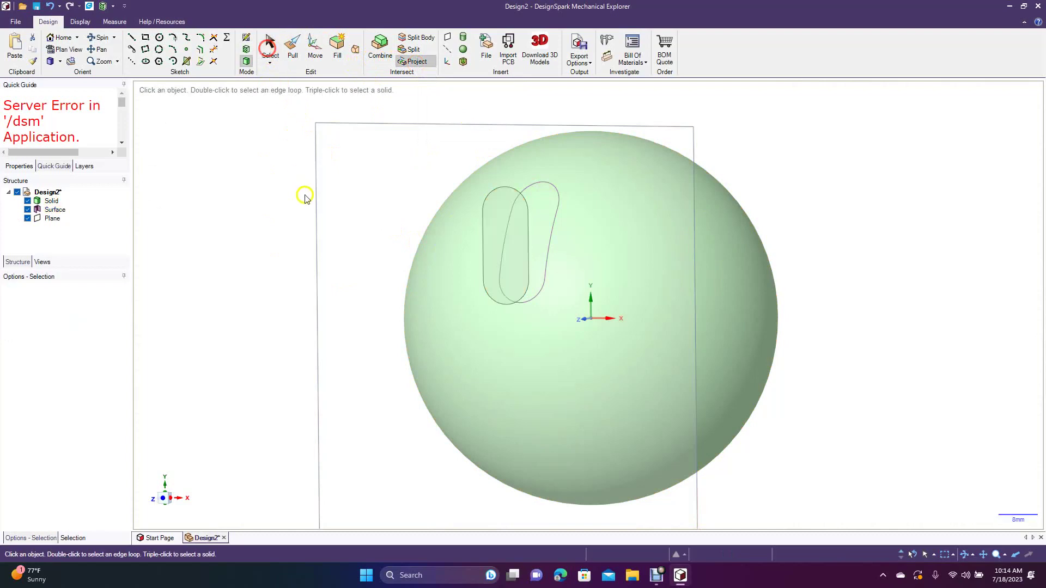
pyautogui.click(313, 203)
pyautogui.press('Delete')
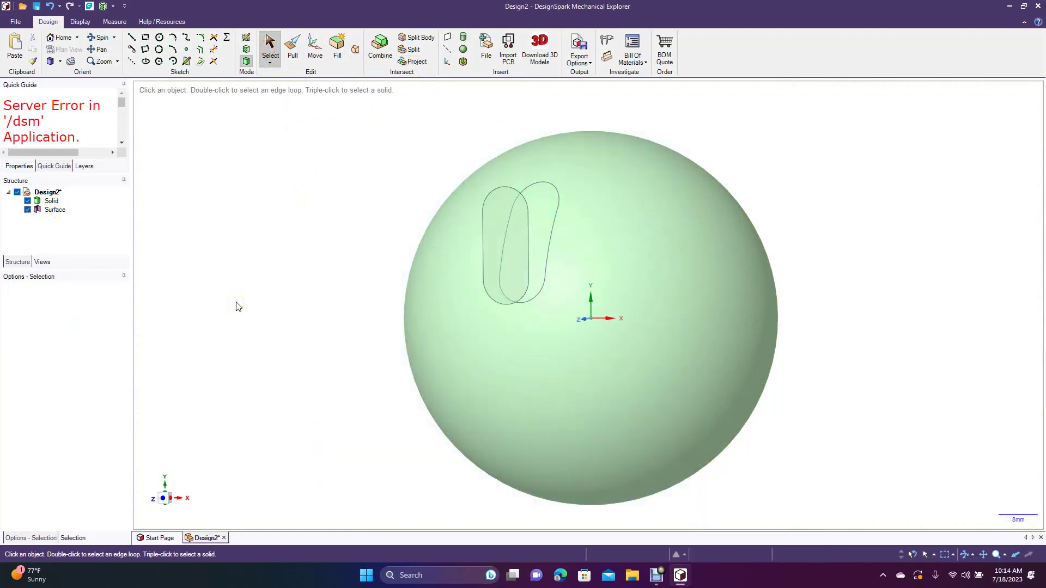
pyautogui.click(498, 237)
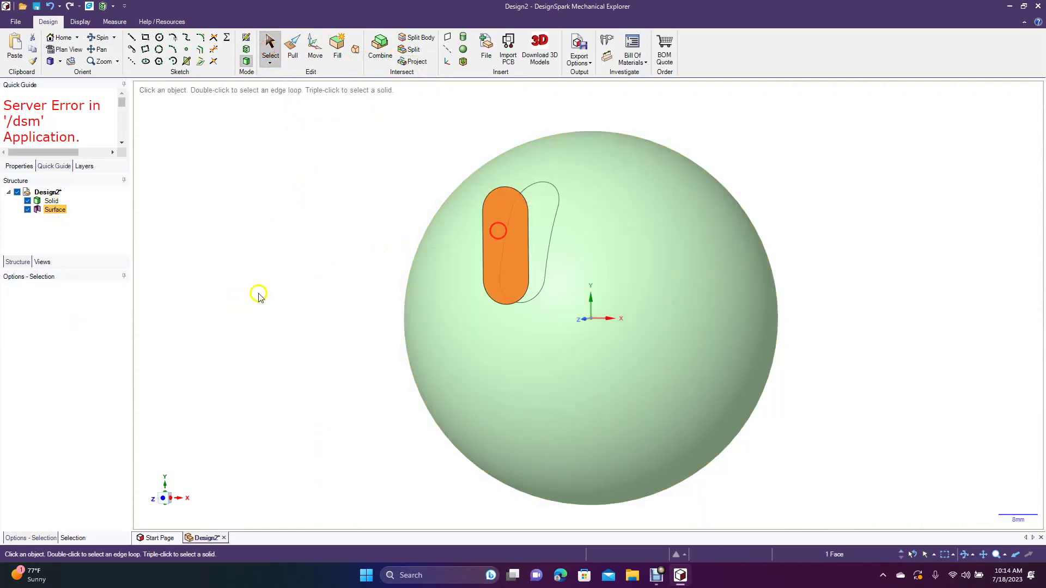
pyautogui.press('Delete')
# Pull the projected slot face inward about 4 mm with No merge to cut the slot through the ball's wall.
pyautogui.click(513, 257)
pyautogui.click(515, 255)
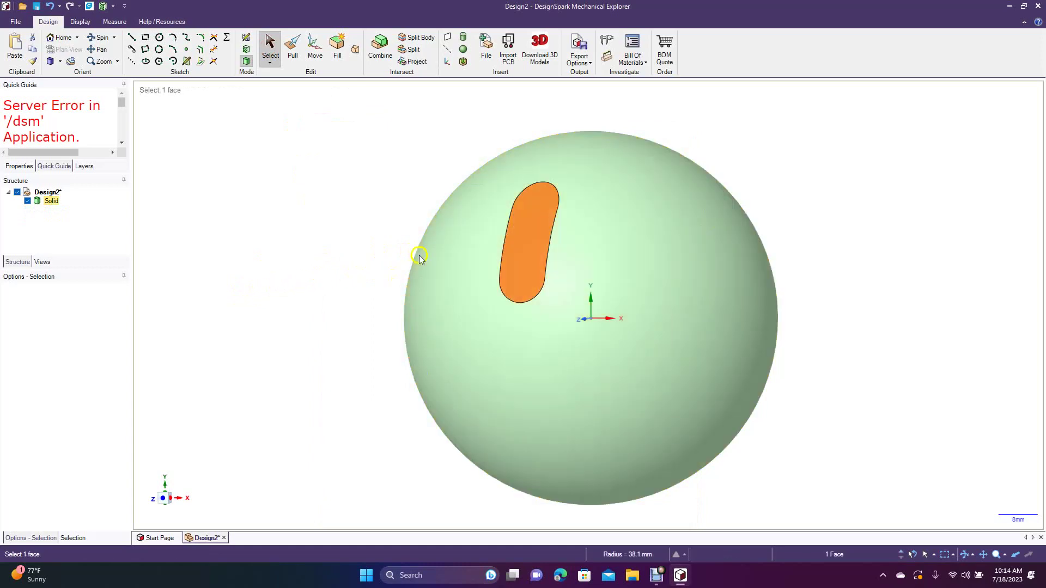
pyautogui.click(292, 52)
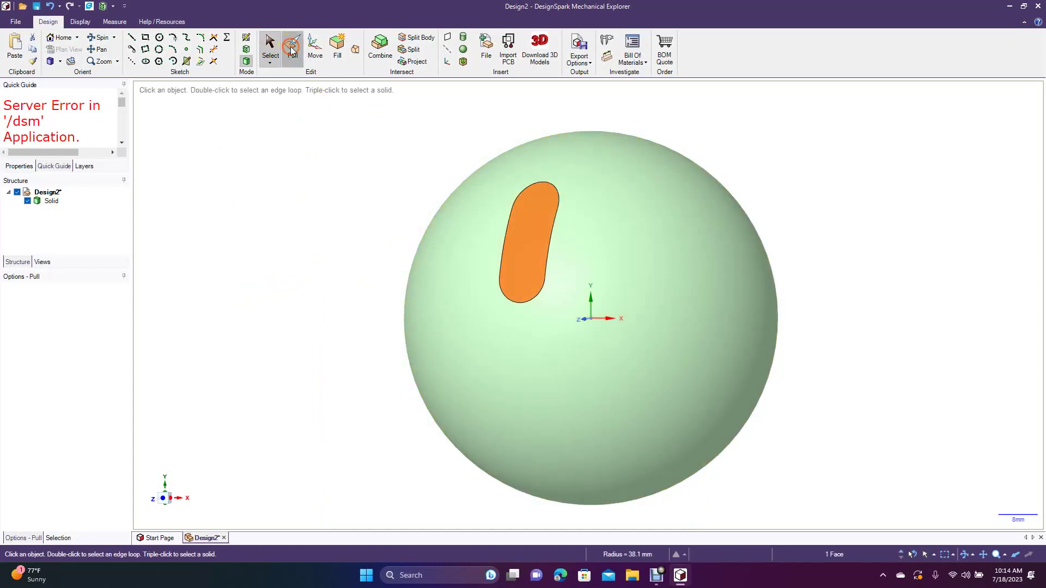
pyautogui.click(80, 306)
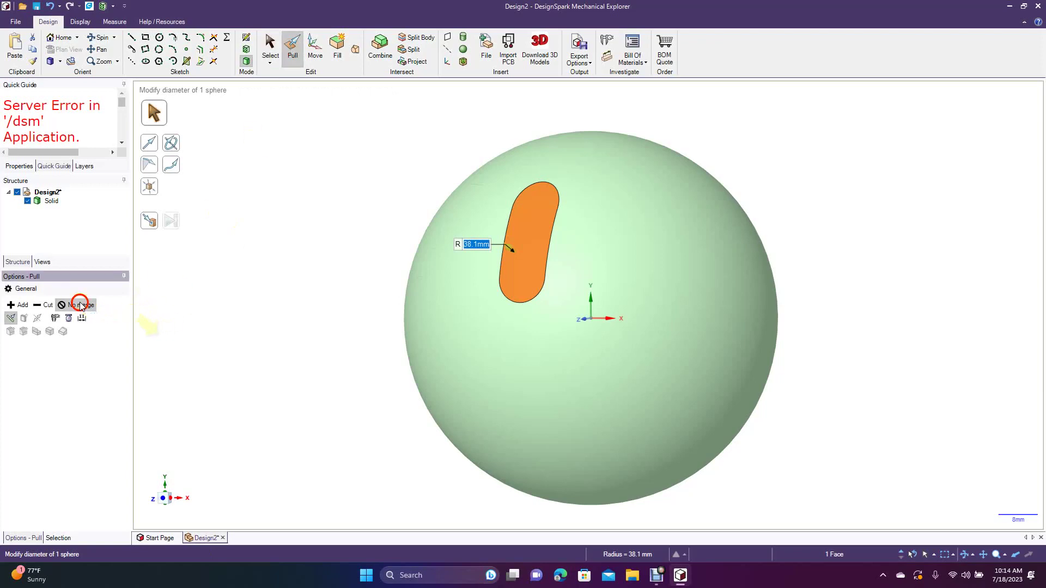
pyautogui.moveTo(537, 204); pyautogui.dragTo(552, 245)
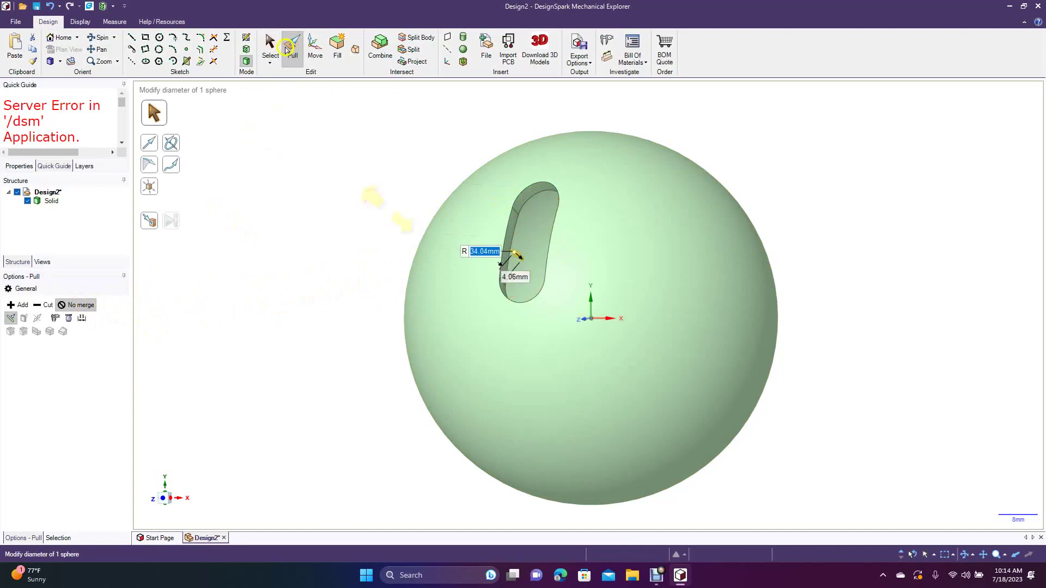
# Select the slot's four wall faces for moving and anchor the Move handle at the ball's center.
pyautogui.click(268, 46)
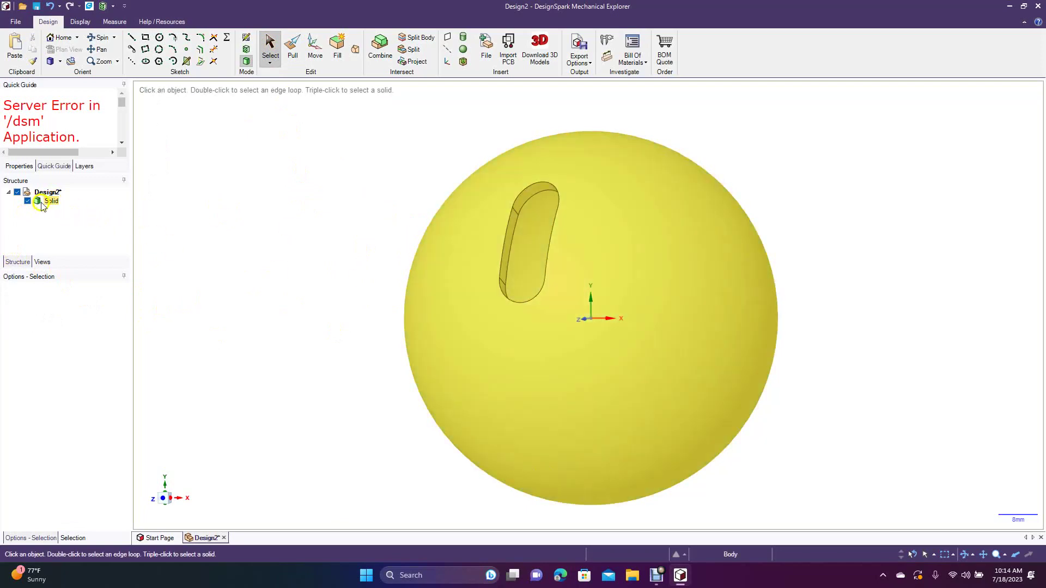
pyautogui.moveTo(364, 172); pyautogui.dragTo(604, 334)
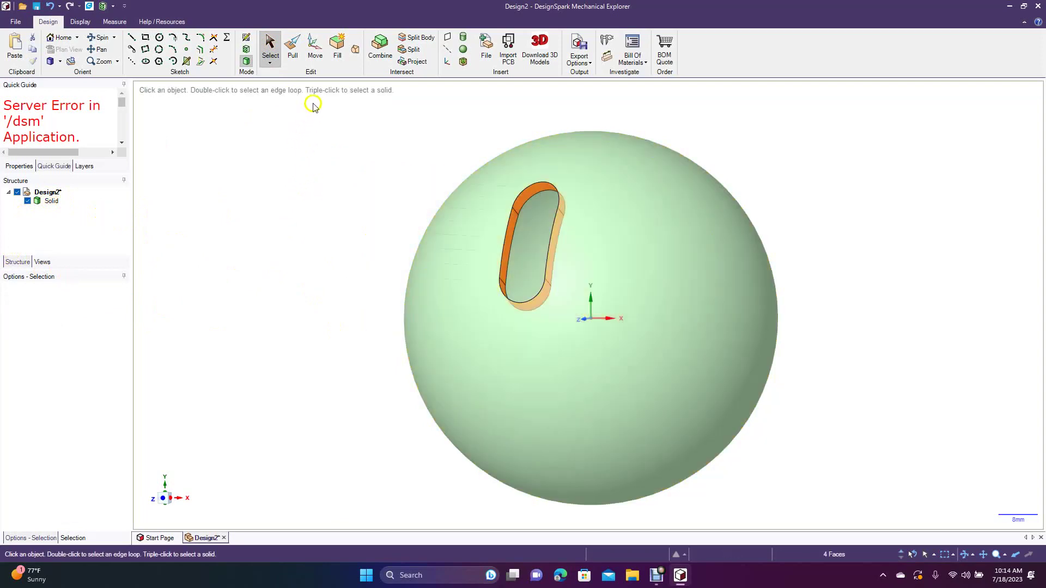
pyautogui.click(317, 52)
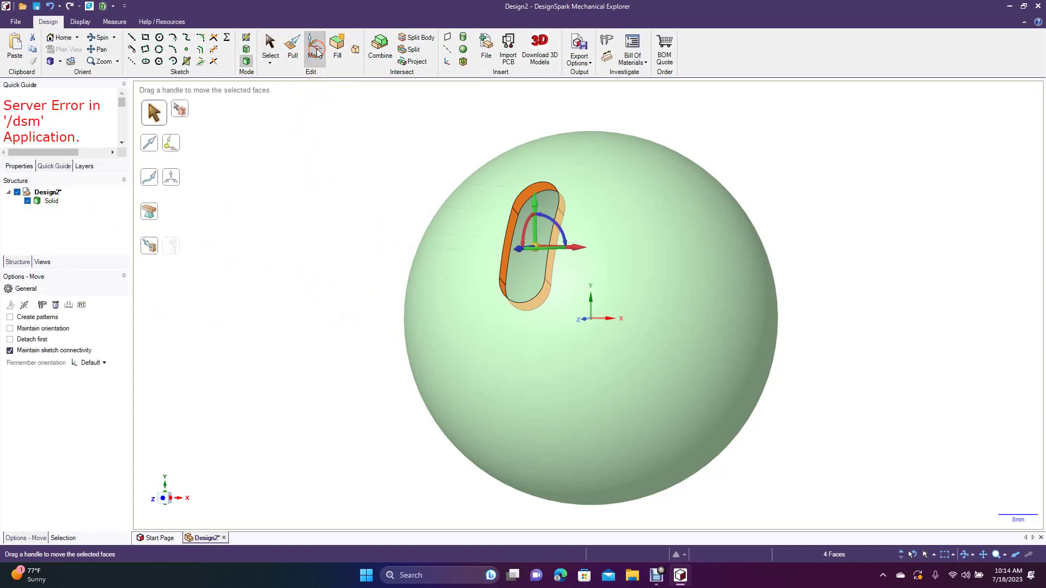
pyautogui.moveTo(535, 247); pyautogui.dragTo(582, 309)
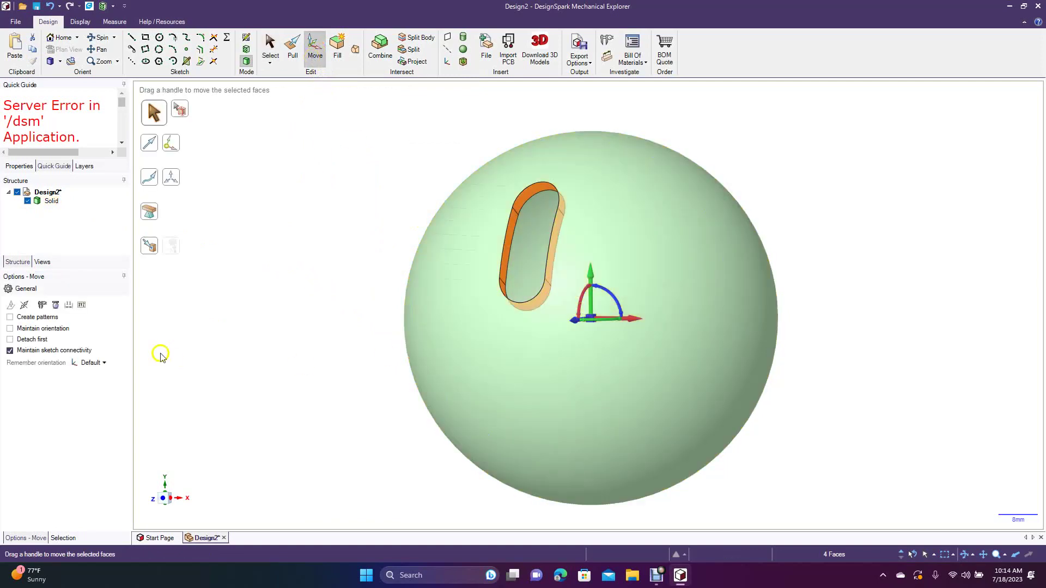
# Create a circular pattern of the slot around the ball's vertical axis, with a count of 8 at 45° spacing.
pyautogui.click(34, 320)
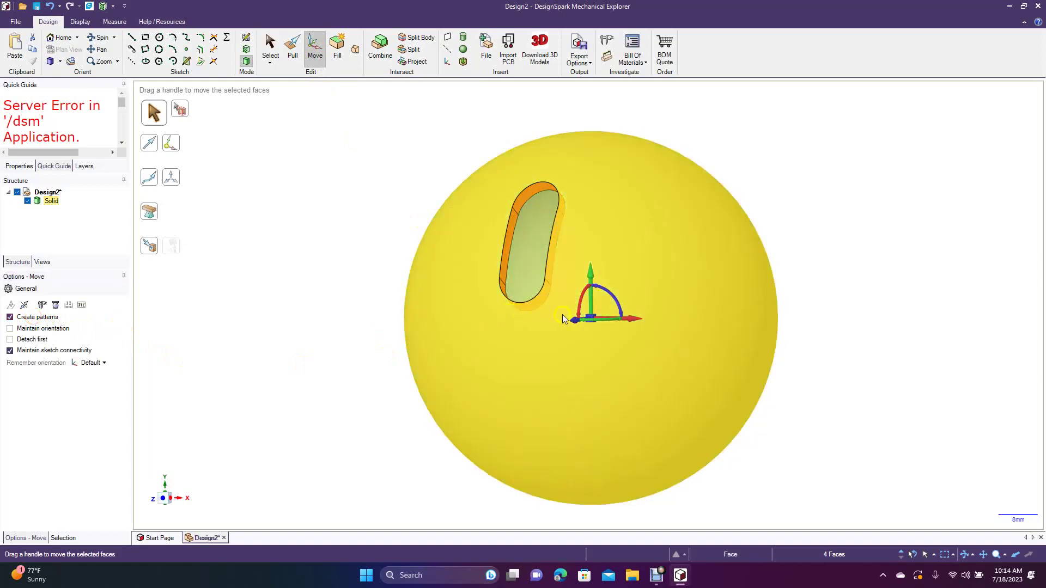
pyautogui.moveTo(607, 322); pyautogui.dragTo(683, 311)
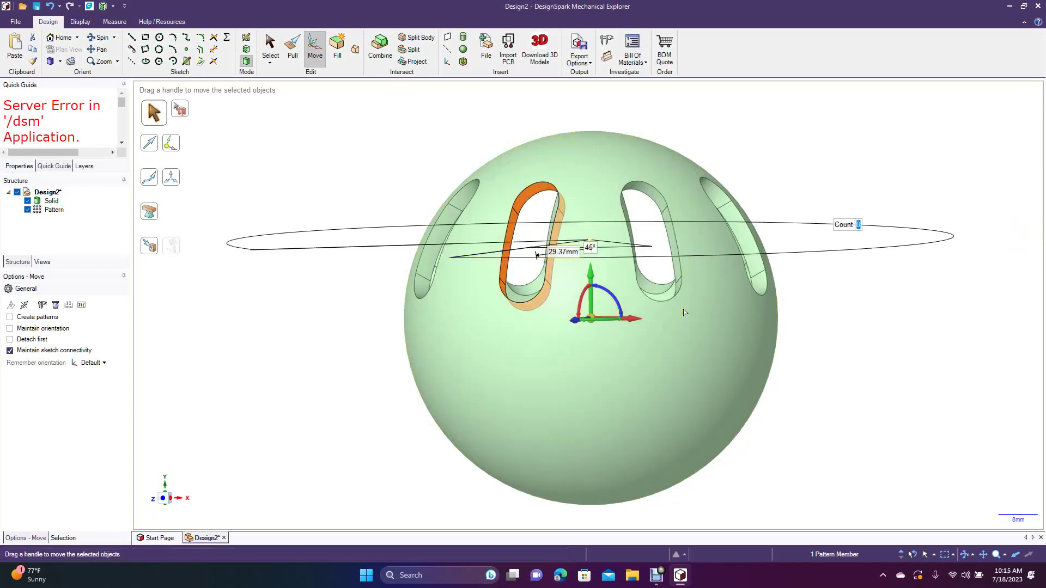
pyautogui.click(276, 45)
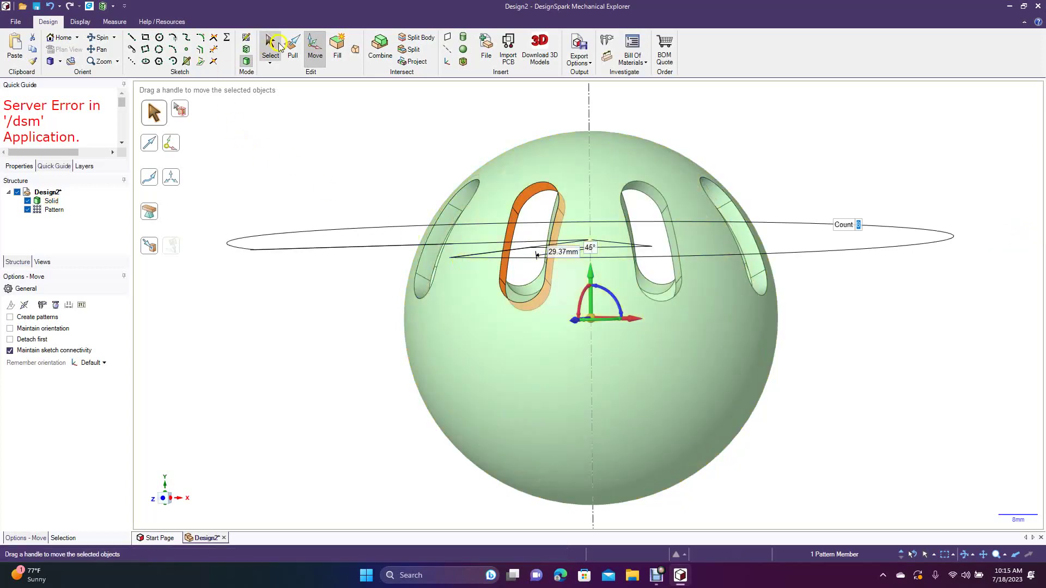
pyautogui.click(262, 122)
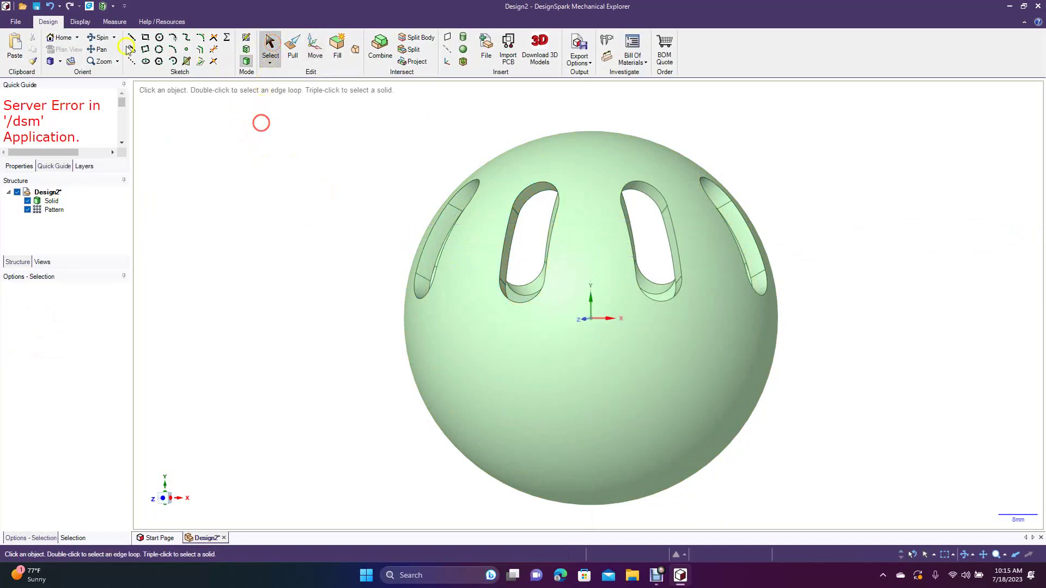
# Round the outer edge loop of one patterned slot by about 0.52 mm with Pull.
pyautogui.click(97, 37)
pyautogui.moveTo(266, 193); pyautogui.dragTo(564, 174)
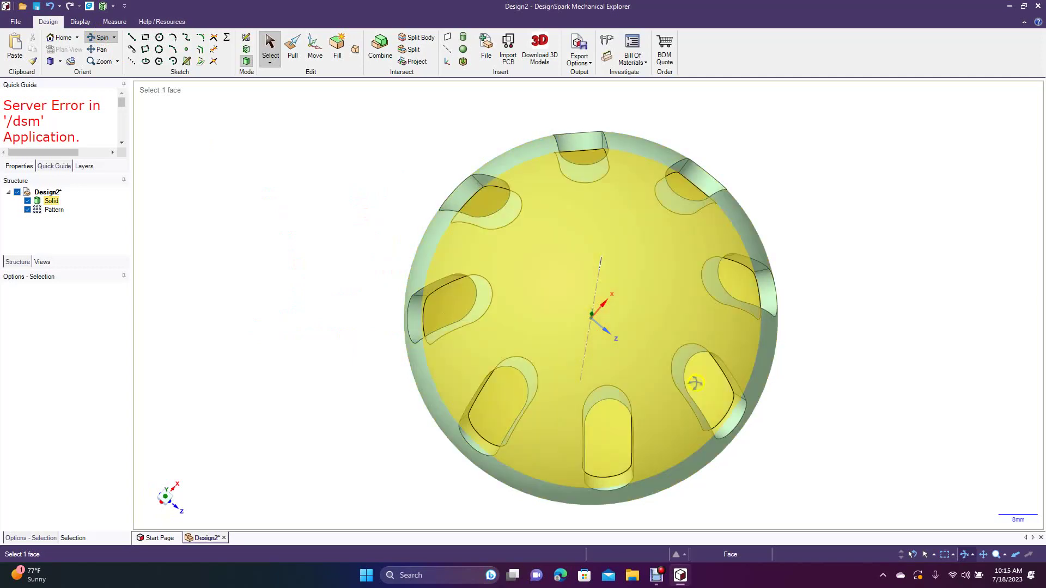
pyautogui.moveTo(490, 203); pyautogui.dragTo(302, 197)
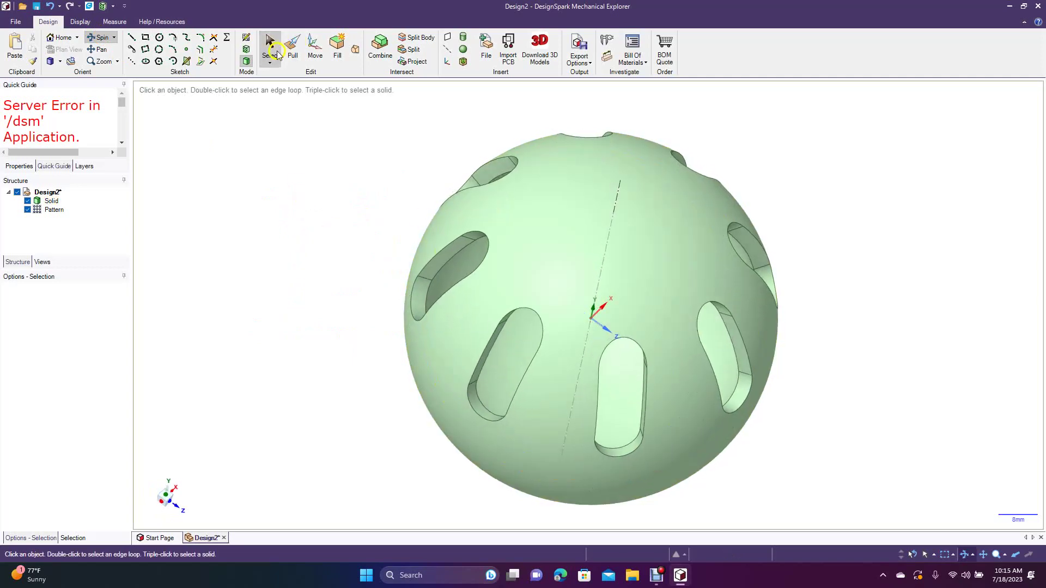
pyautogui.click(295, 56)
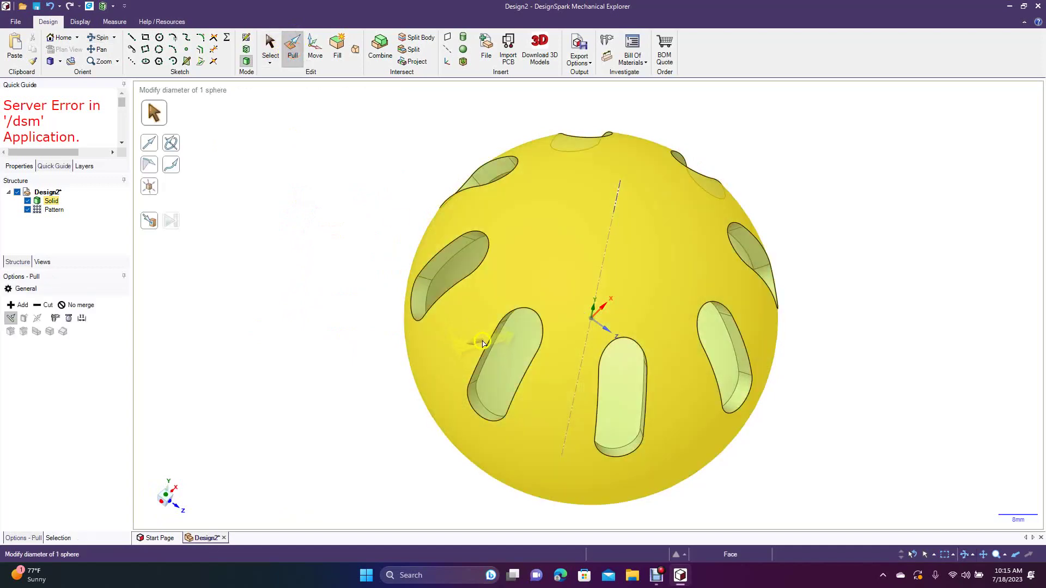
pyautogui.click(486, 347)
pyautogui.doubleClick(487, 346)
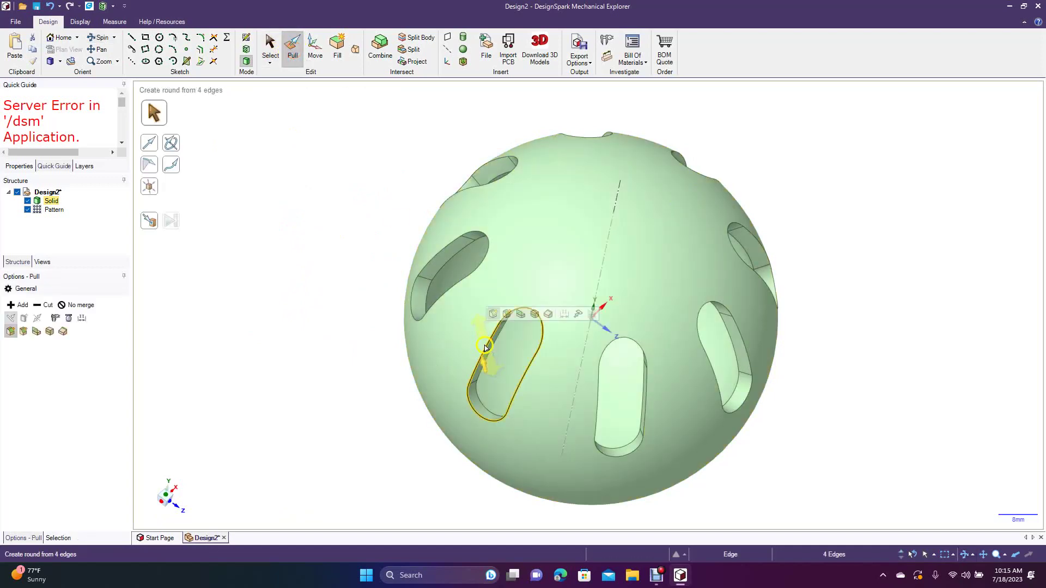
pyautogui.moveTo(486, 347); pyautogui.dragTo(474, 344)
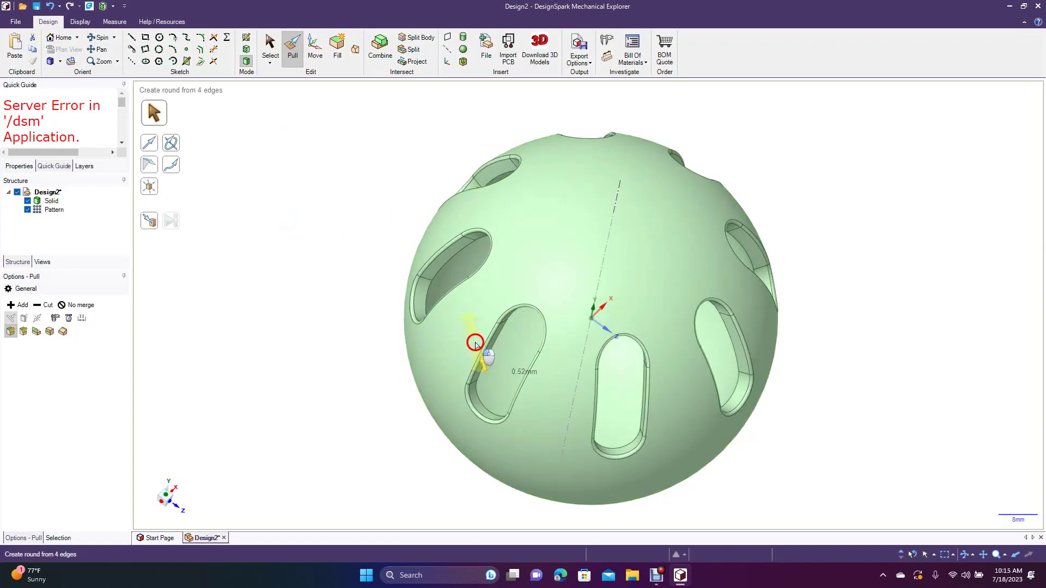
pyautogui.moveTo(474, 344); pyautogui.dragTo(475, 344)
# Set the radius of the slot edge rounds to 0.5 mm.
pyautogui.write('0.5')
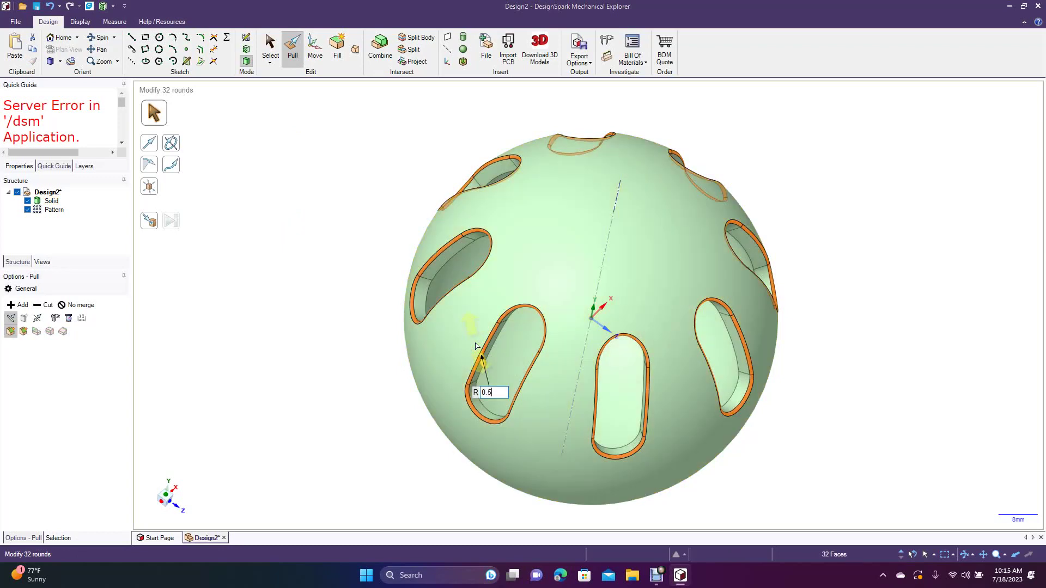
pyautogui.press('Escape')
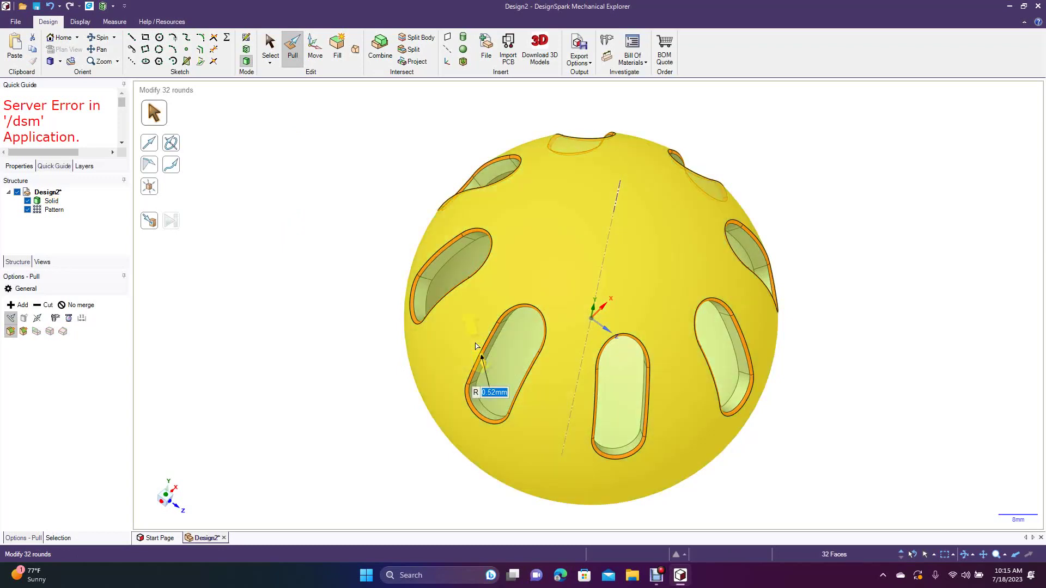
pyautogui.write('0.5')
pyautogui.press('Return')
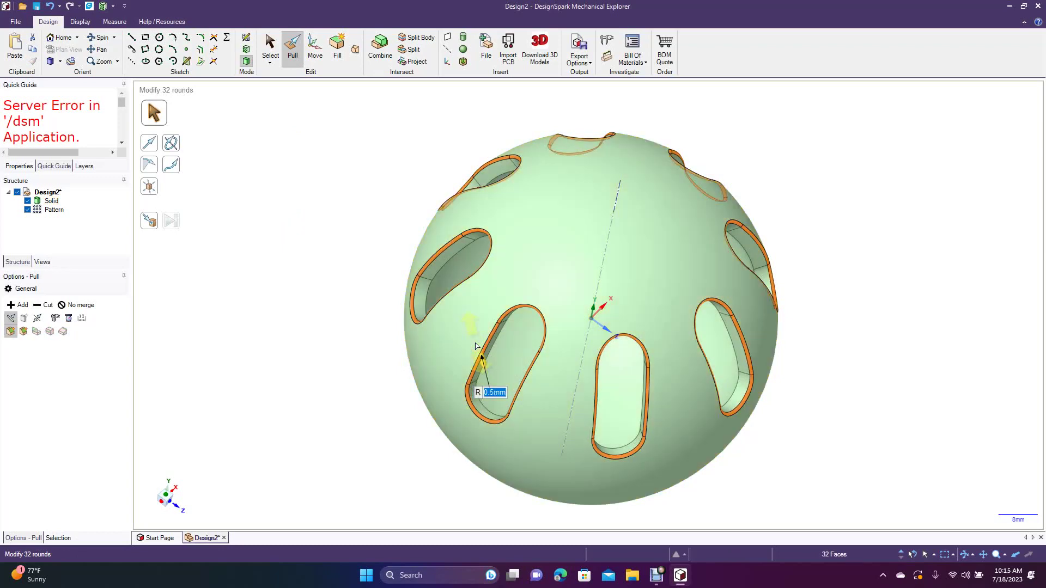
pyautogui.click(271, 44)
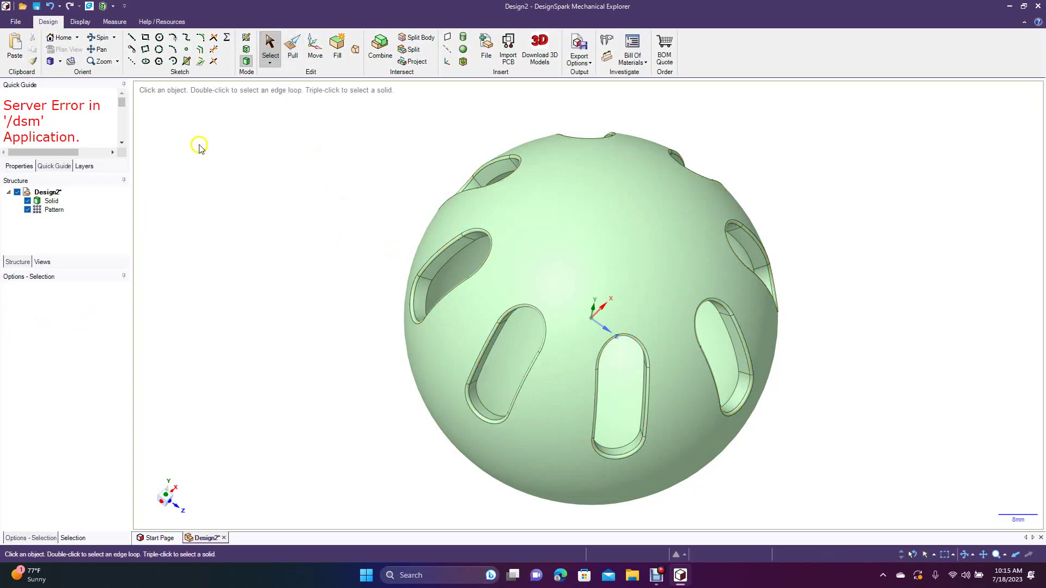
# Save the model to the Desktop as a DS Mechanical file named Wiffle Ball original.
pyautogui.click(60, 64)
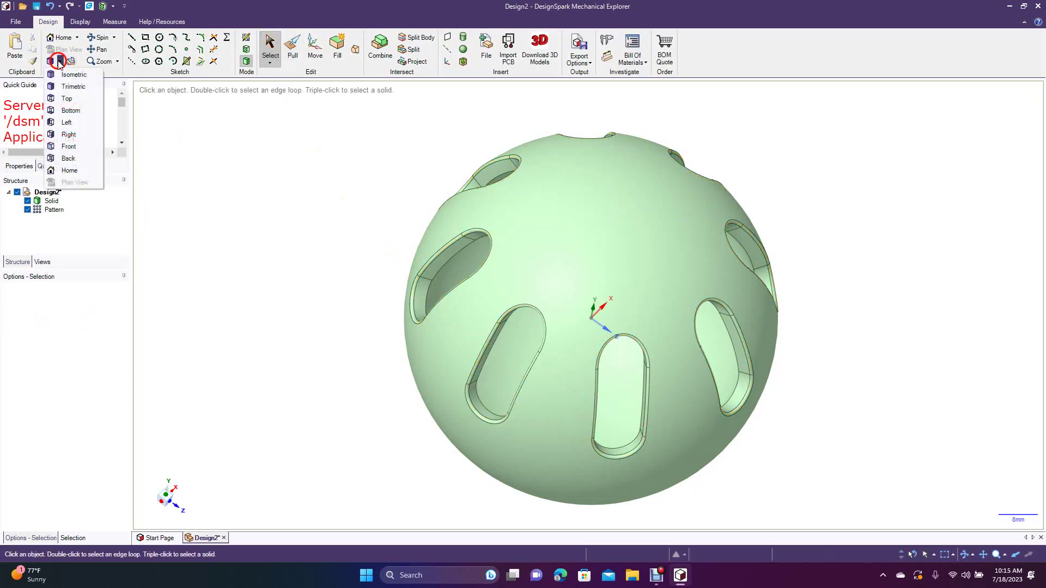
pyautogui.click(70, 87)
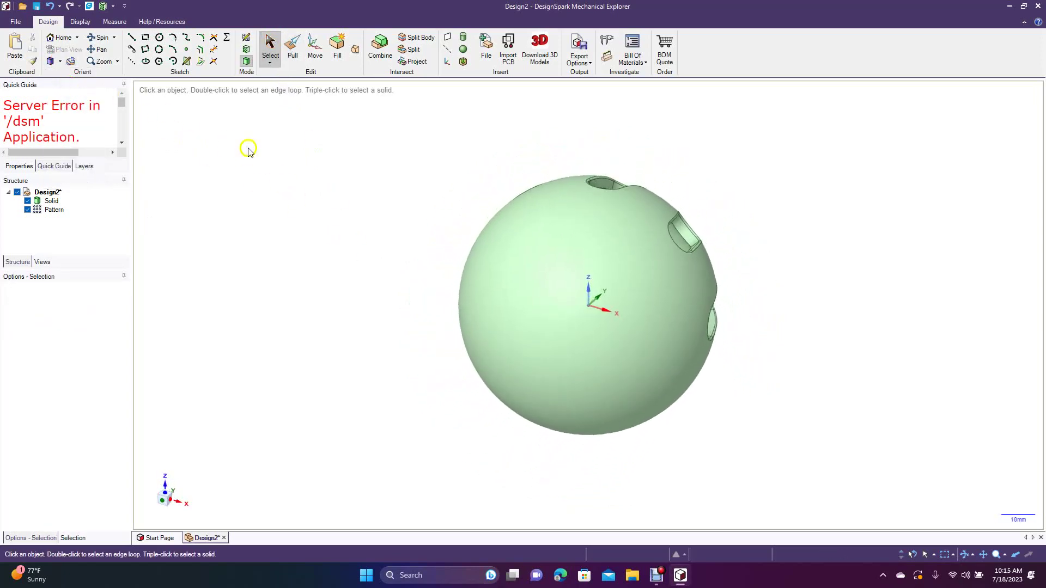
pyautogui.click(101, 39)
pyautogui.moveTo(361, 184); pyautogui.dragTo(96, 214)
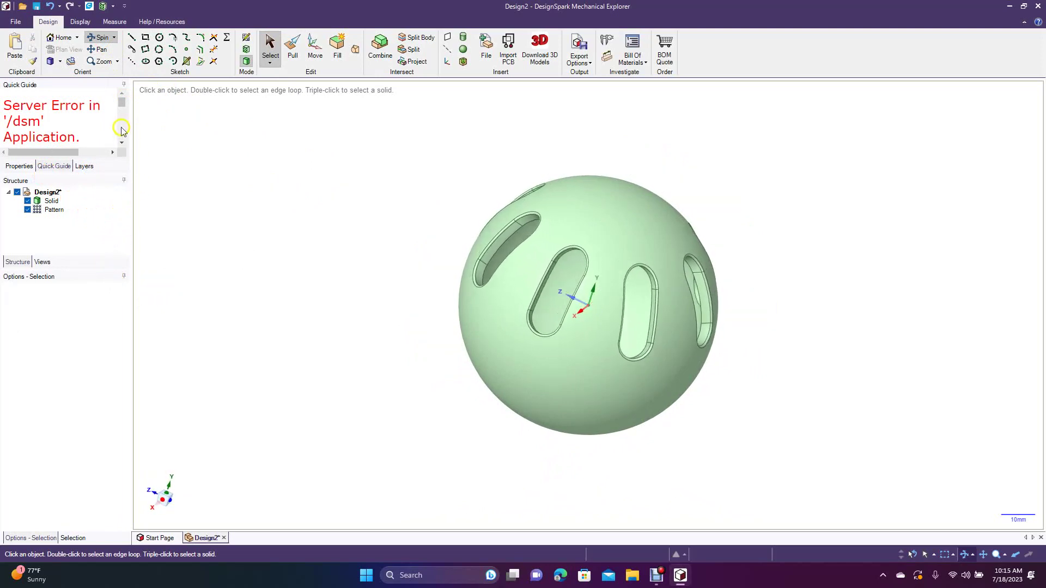
pyautogui.click(270, 46)
pyautogui.click(17, 22)
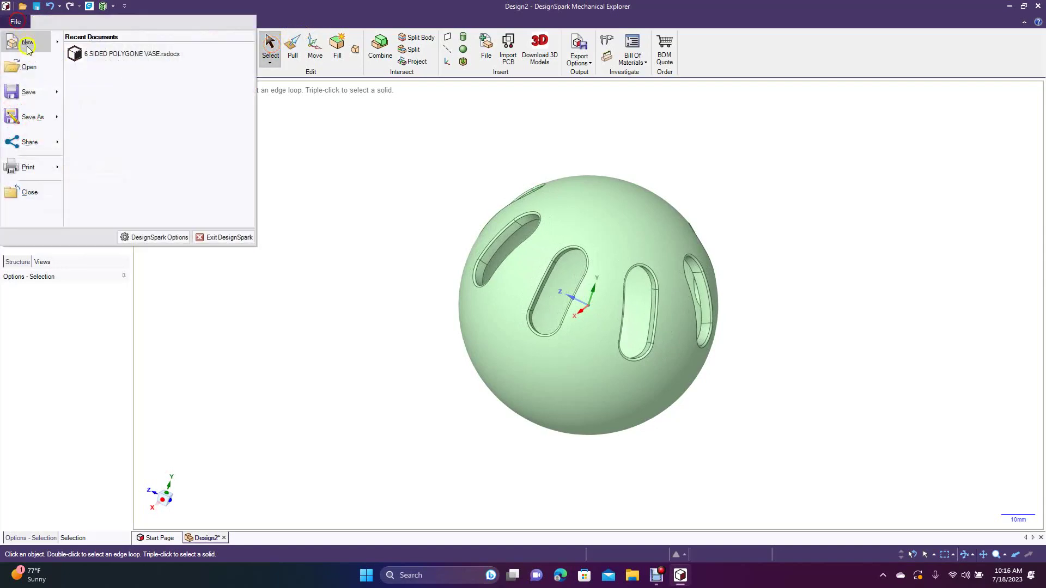
pyautogui.click(37, 92)
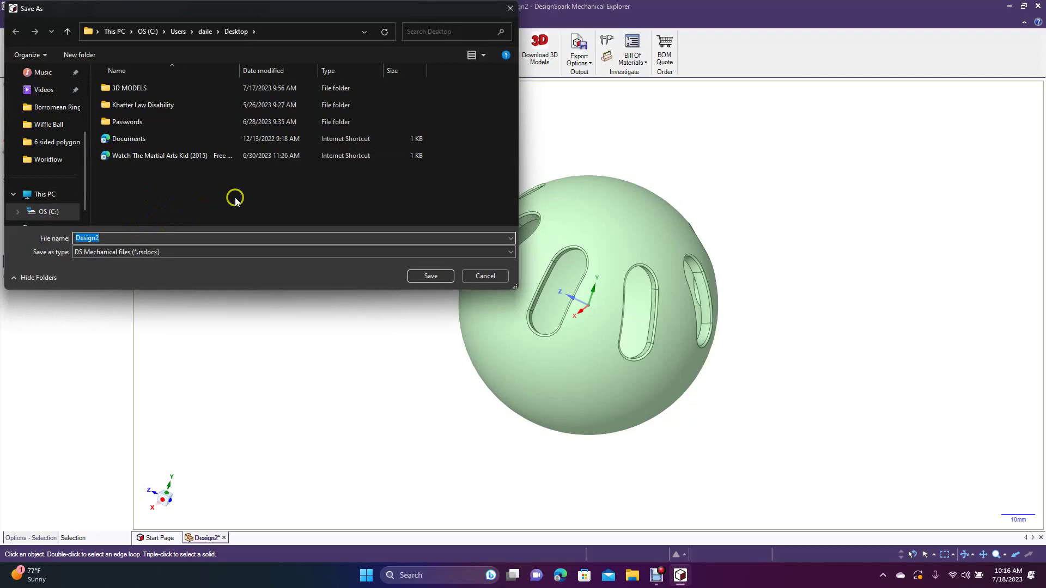
pyautogui.write('Wiffle Ball original')
pyautogui.moveTo(84, 163); pyautogui.dragTo(89, 93)
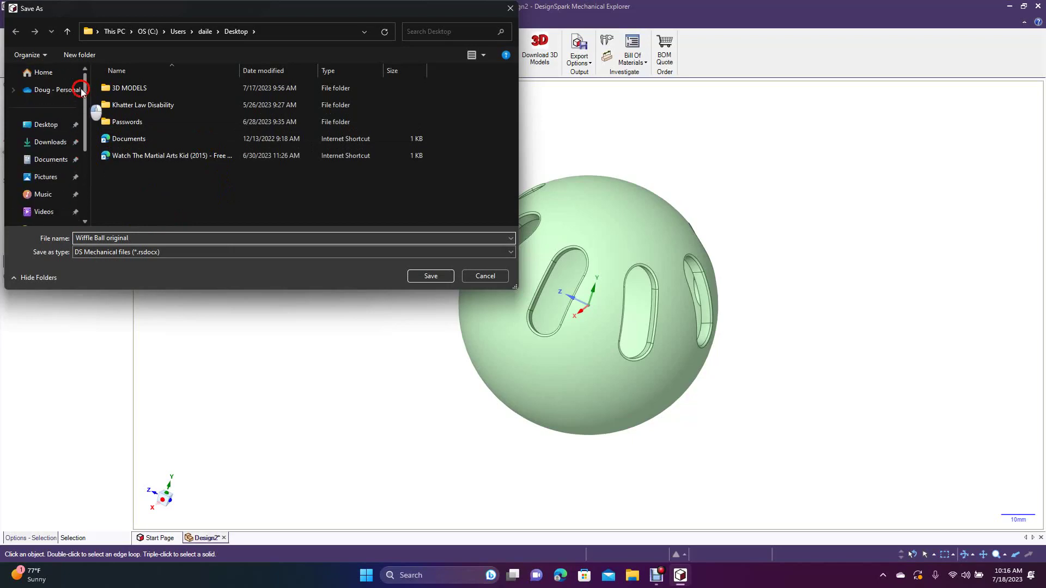
pyautogui.click(48, 124)
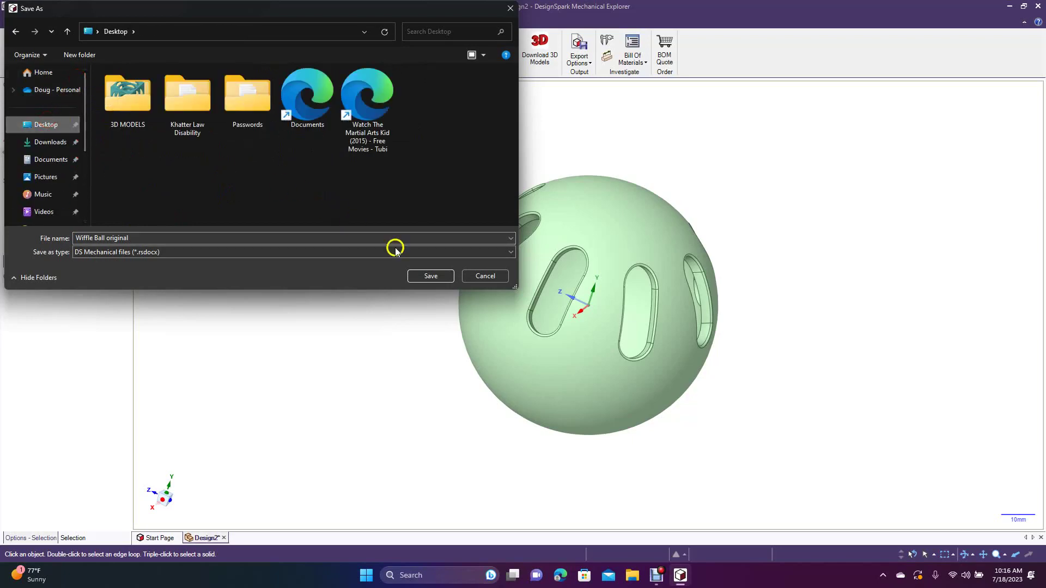
pyautogui.click(439, 276)
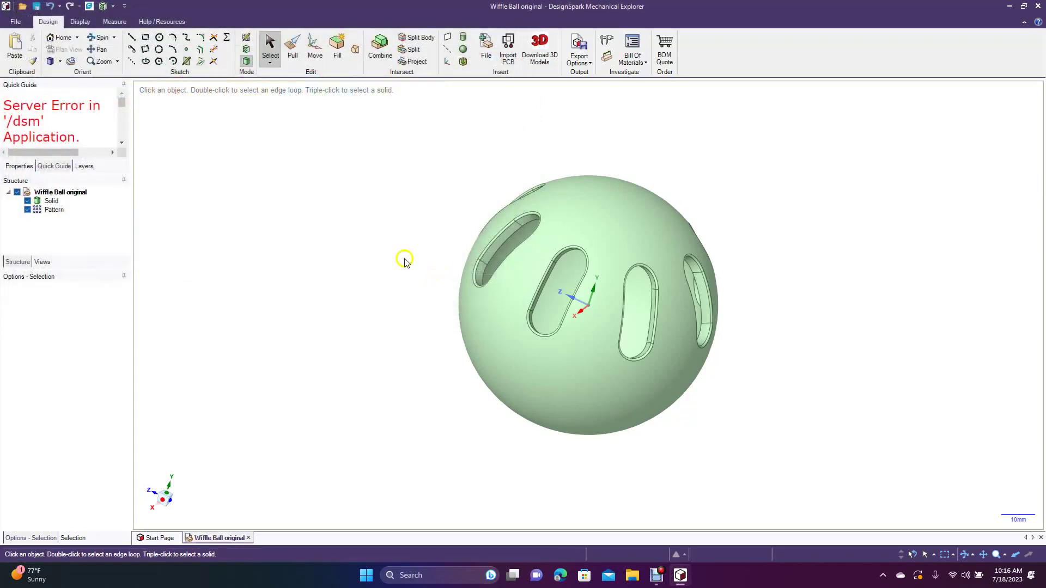
# Save a copy of the ball to the Desktop in STL format under the name Wiffle Ball original.
pyautogui.click(15, 21)
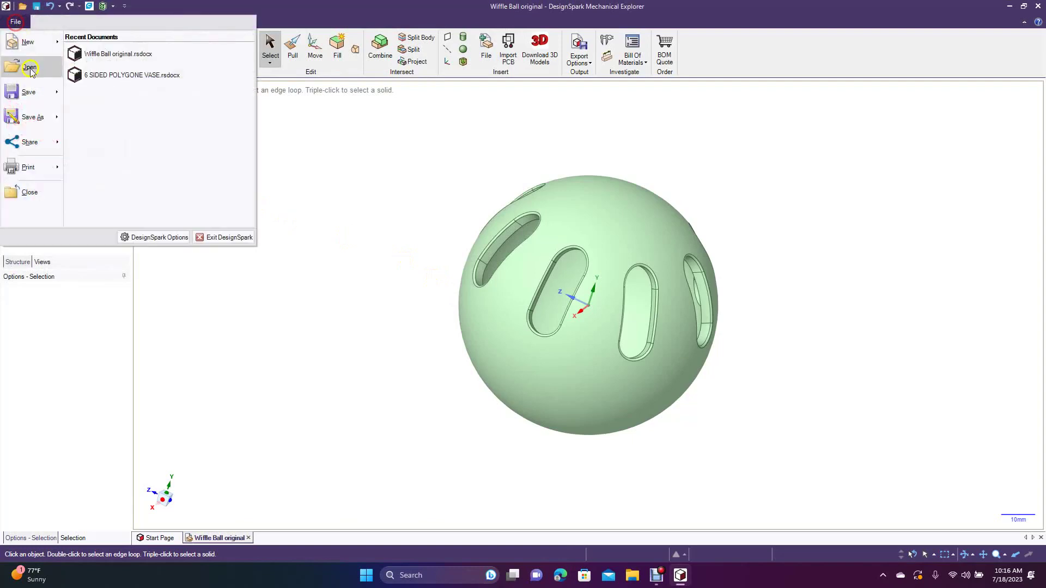
pyautogui.click(34, 117)
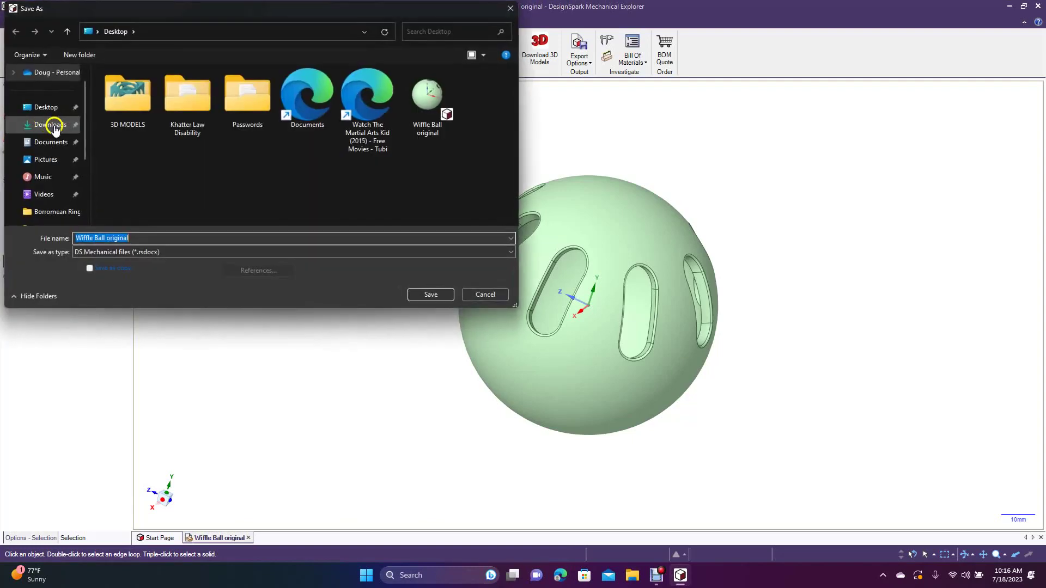
pyautogui.click(94, 252)
pyautogui.click(99, 288)
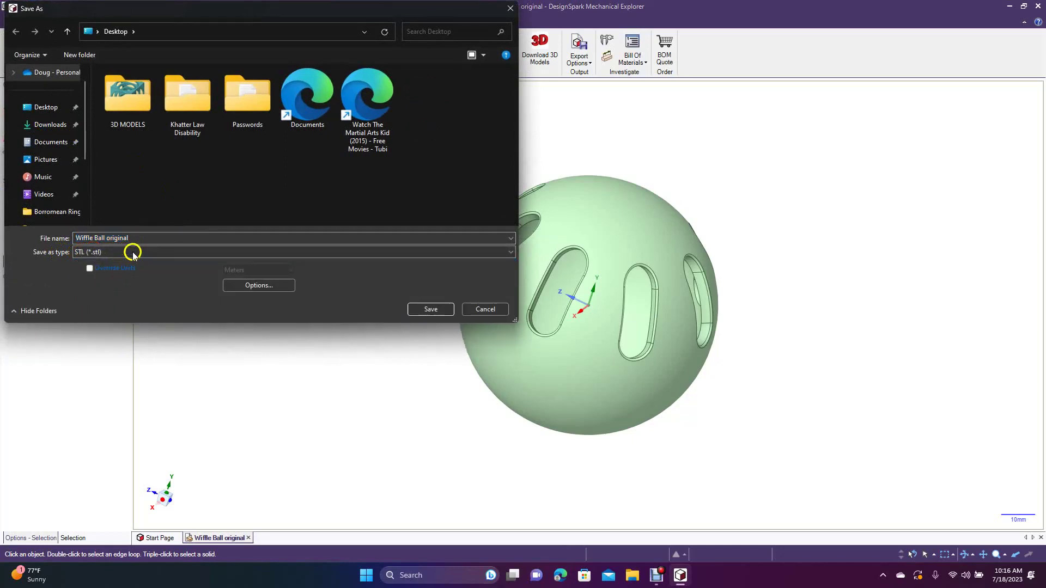
pyautogui.click(46, 107)
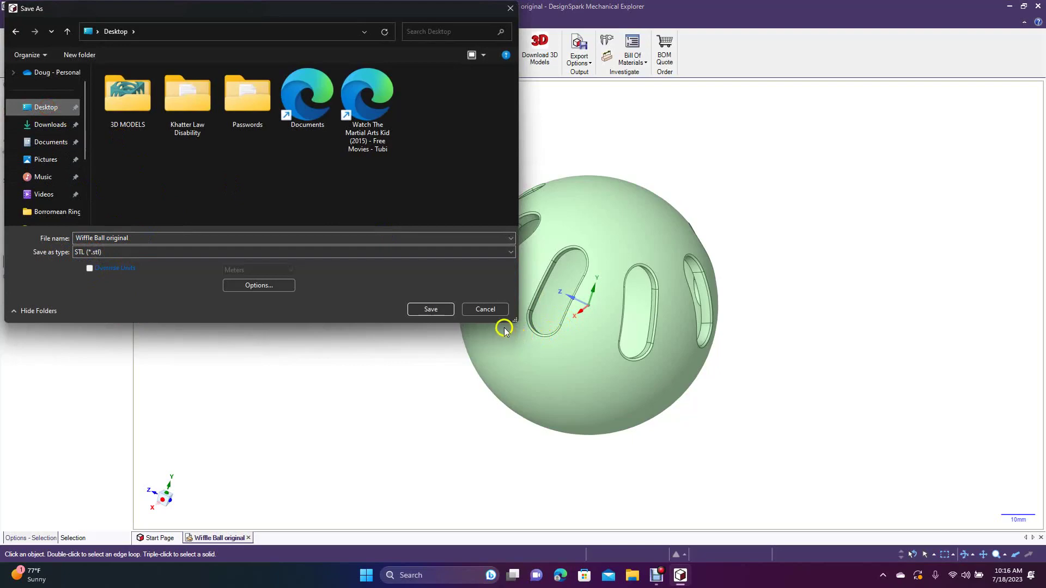
pyautogui.click(439, 313)
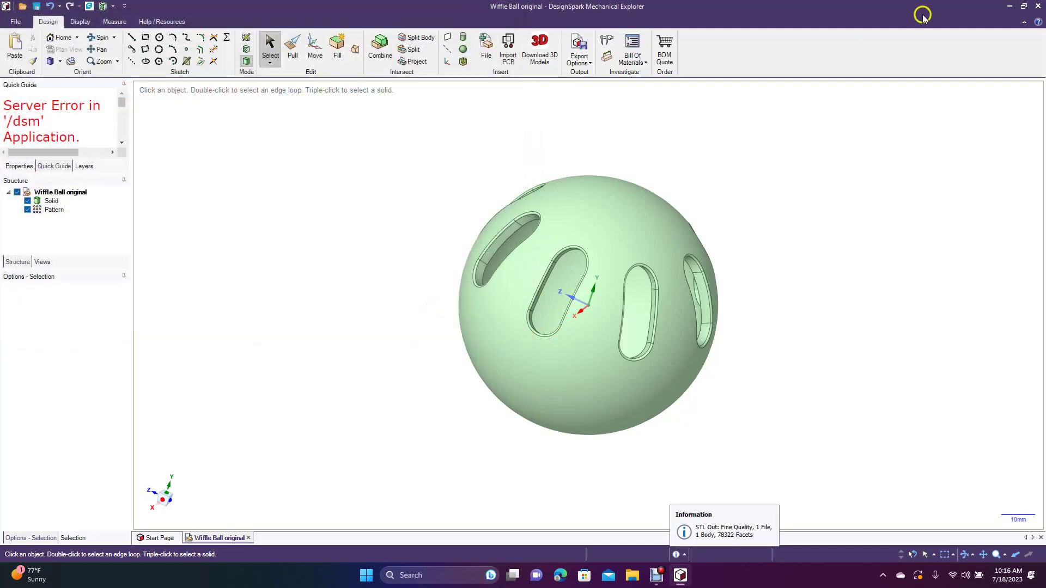
# Open the Wiffle Ball original STL from the desktop in Rhino 7 with millimeter units and maximize the Perspective view.
pyautogui.click(1010, 7)
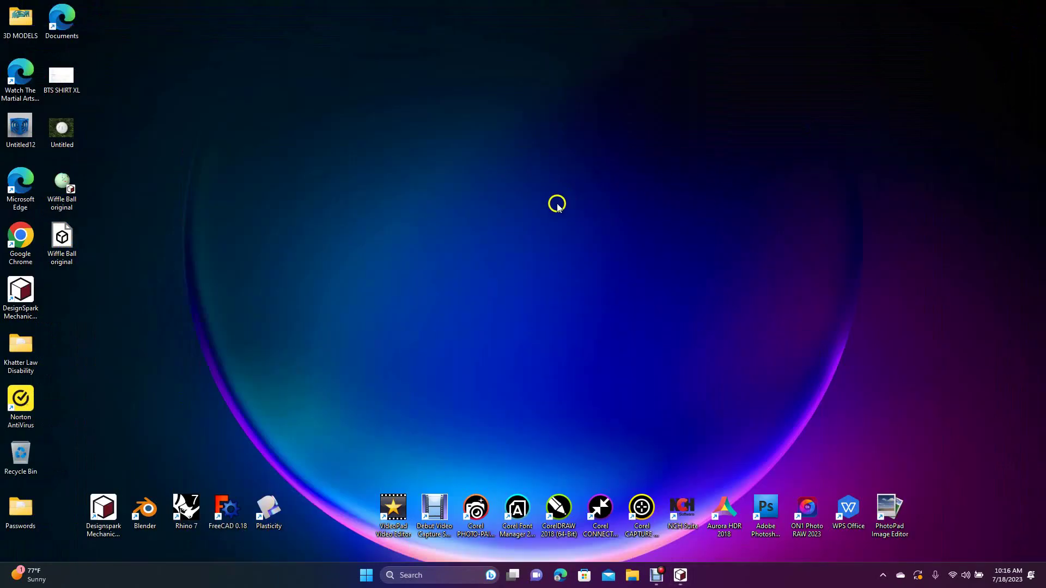
pyautogui.moveTo(64, 240); pyautogui.dragTo(189, 511)
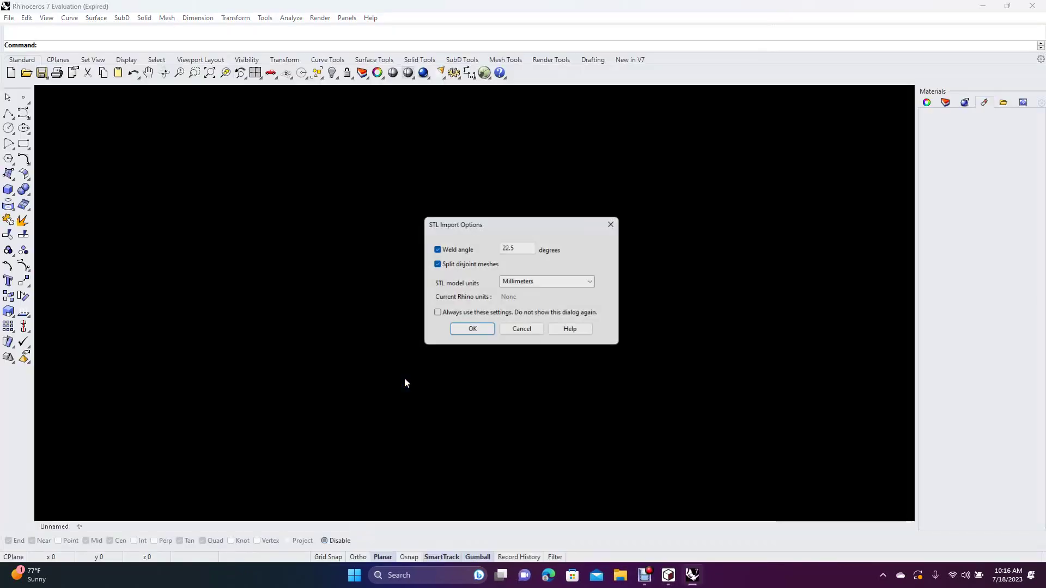
pyautogui.click(472, 333)
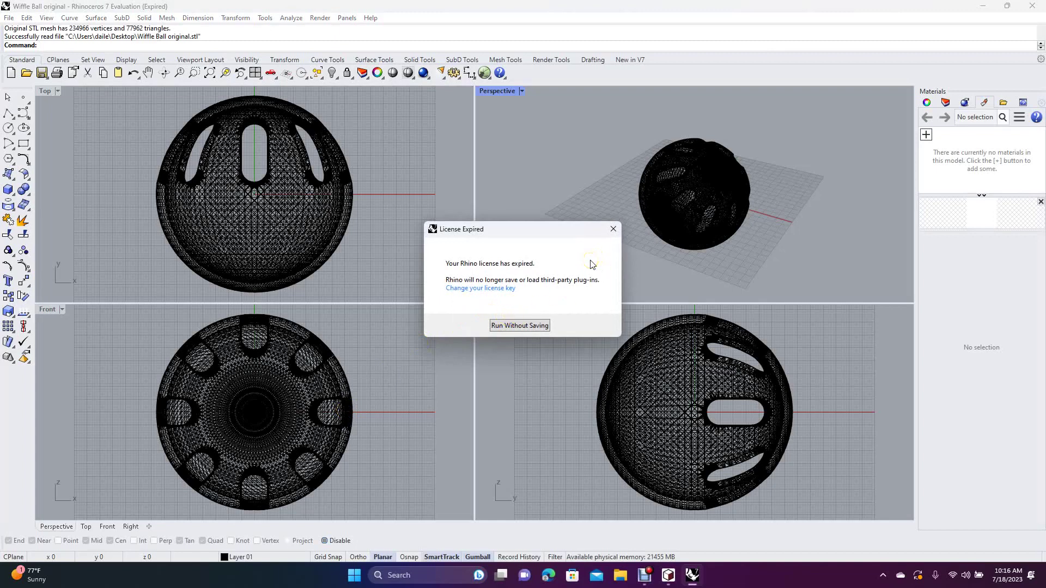
pyautogui.click(532, 327)
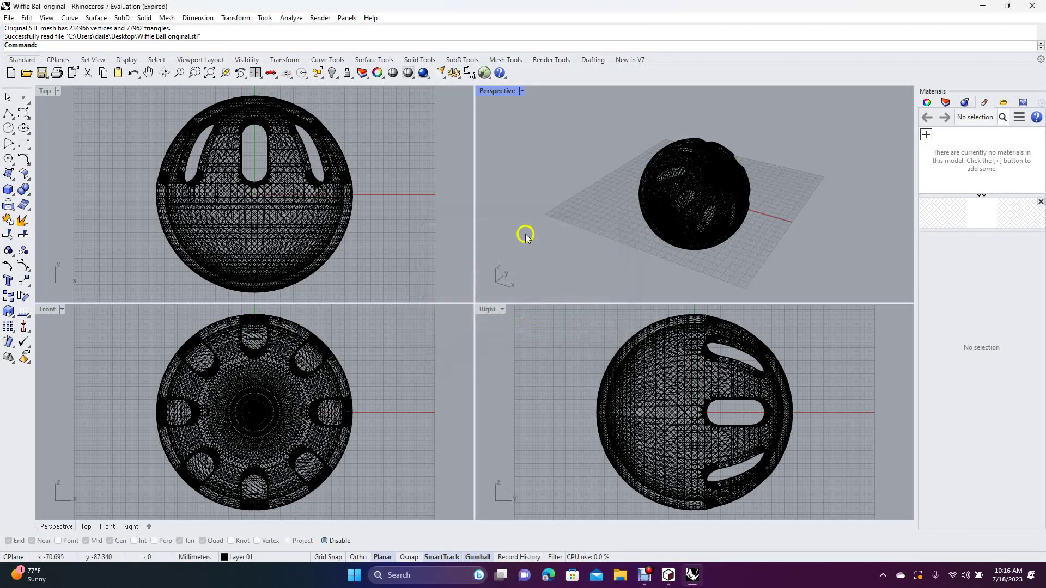
pyautogui.doubleClick(502, 92)
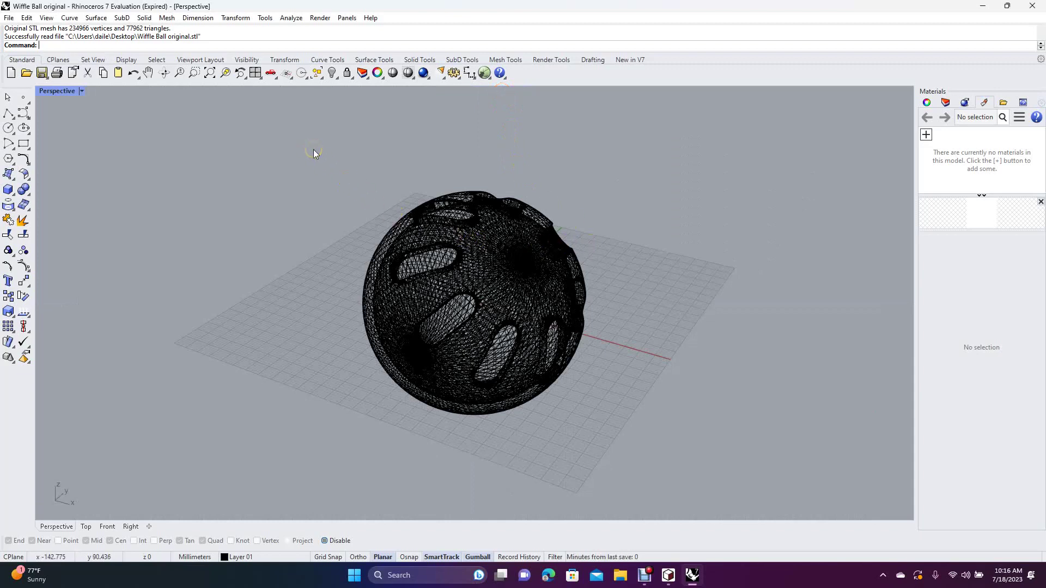
# Select the ball mesh and create a new Plastic material with its color set to Orange.
pyautogui.hotkey('ctrl', 'a')
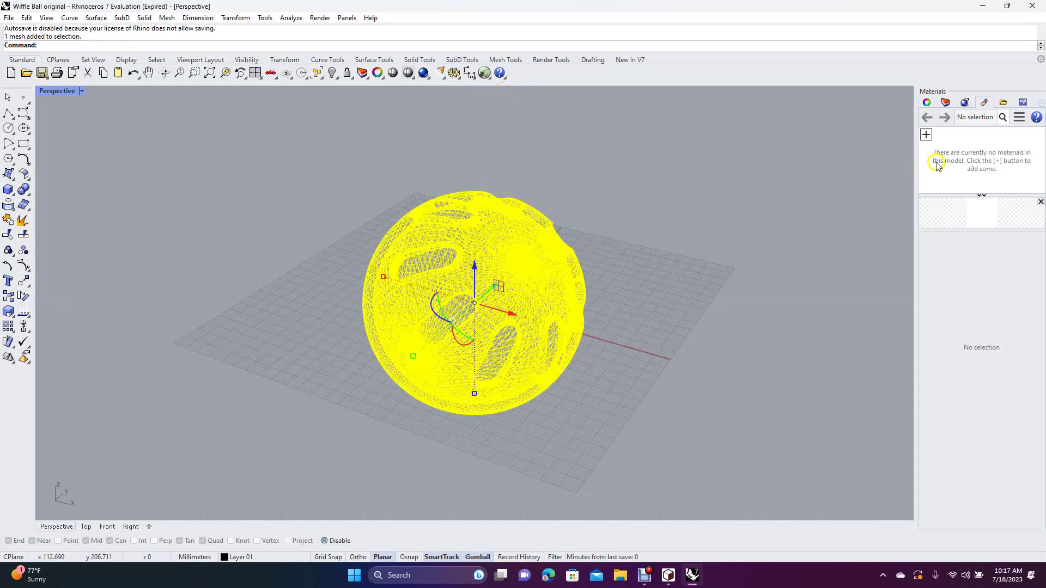
pyautogui.click(927, 136)
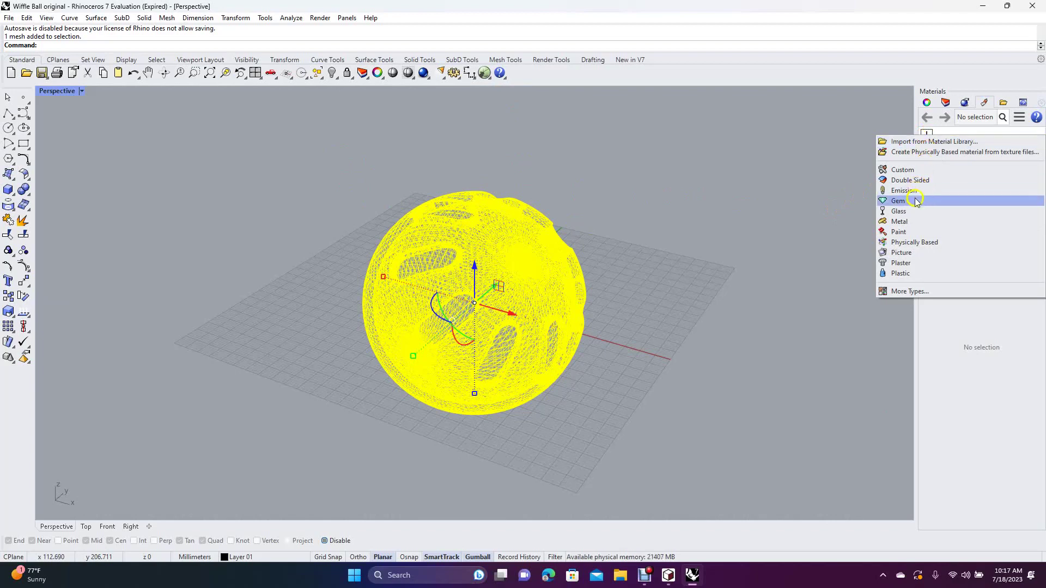
pyautogui.click(905, 274)
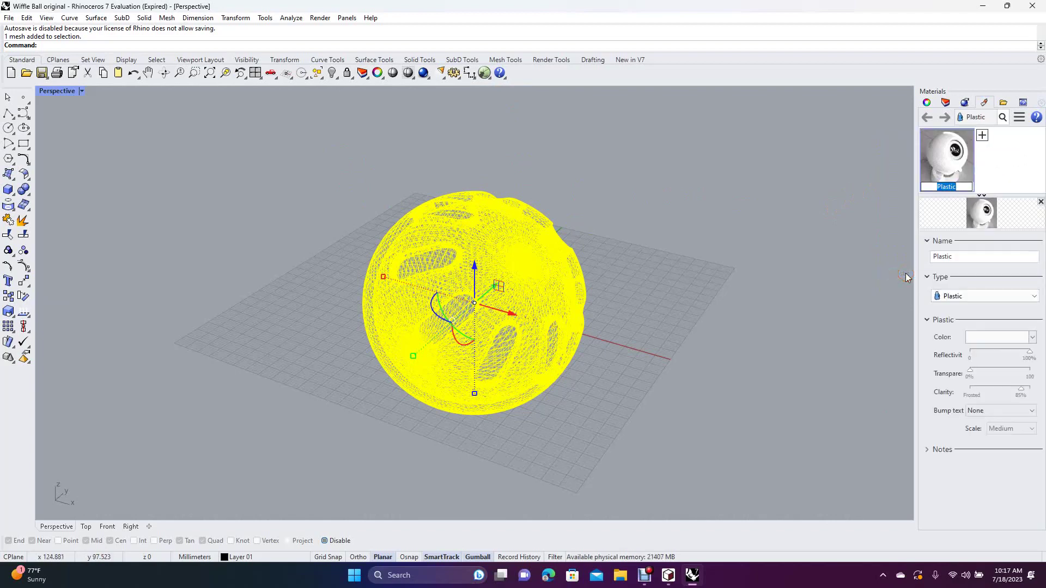
pyautogui.click(995, 338)
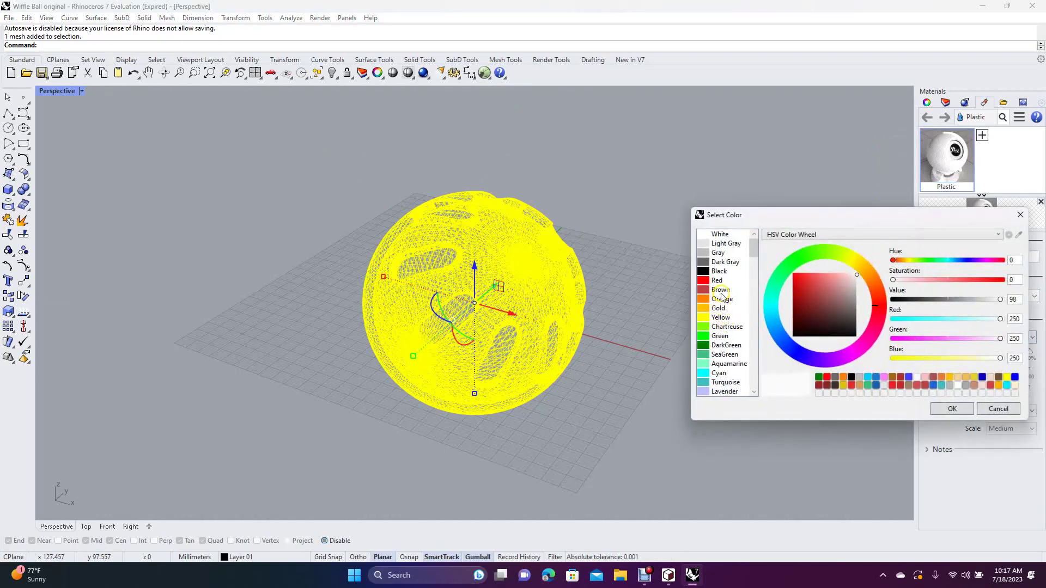
pyautogui.click(721, 299)
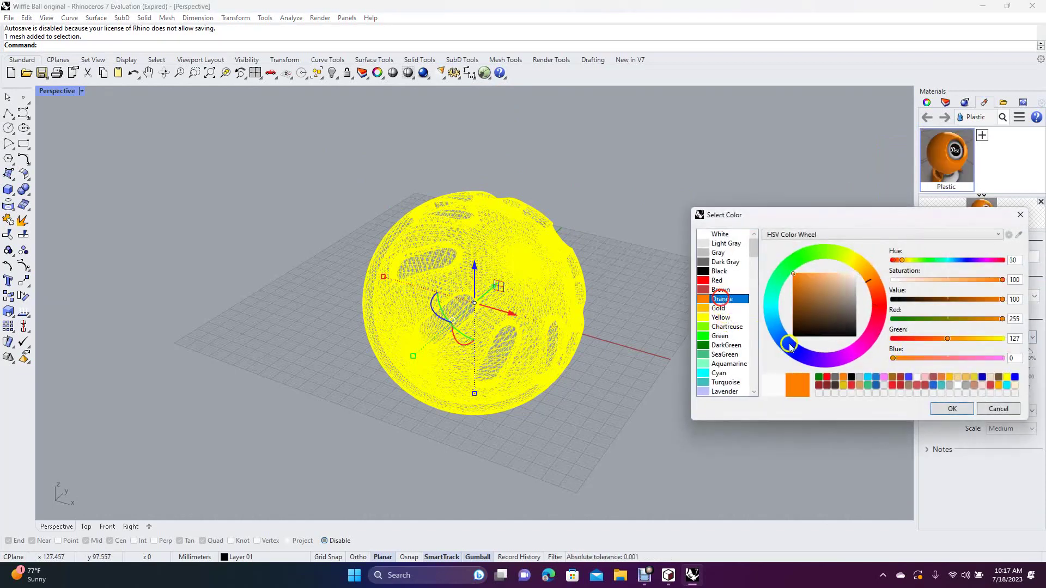
pyautogui.click(951, 408)
pyautogui.click(974, 360)
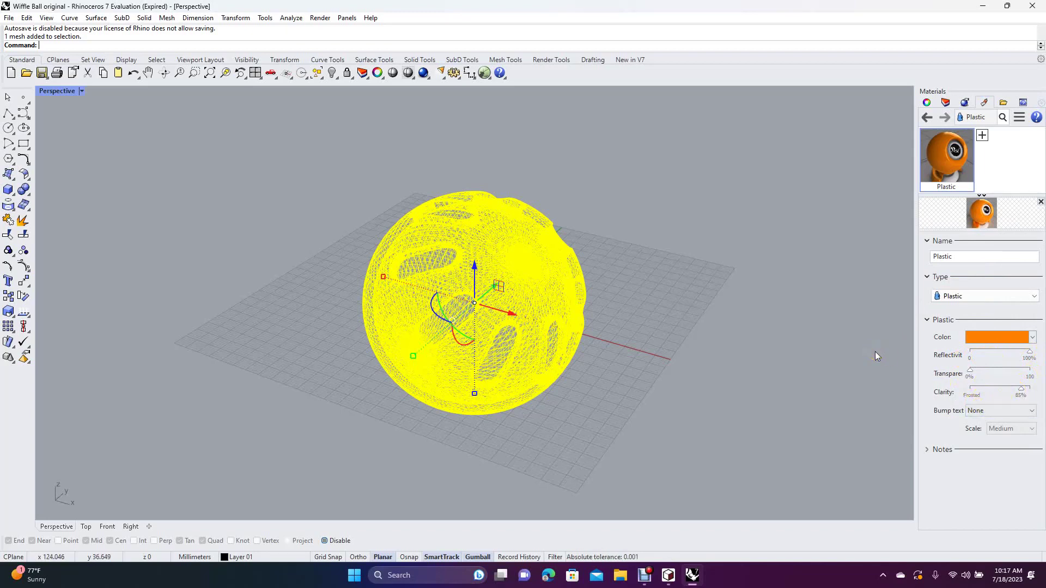
# Set the solid-color render backdrop to Dark Gray.
pyautogui.click(965, 103)
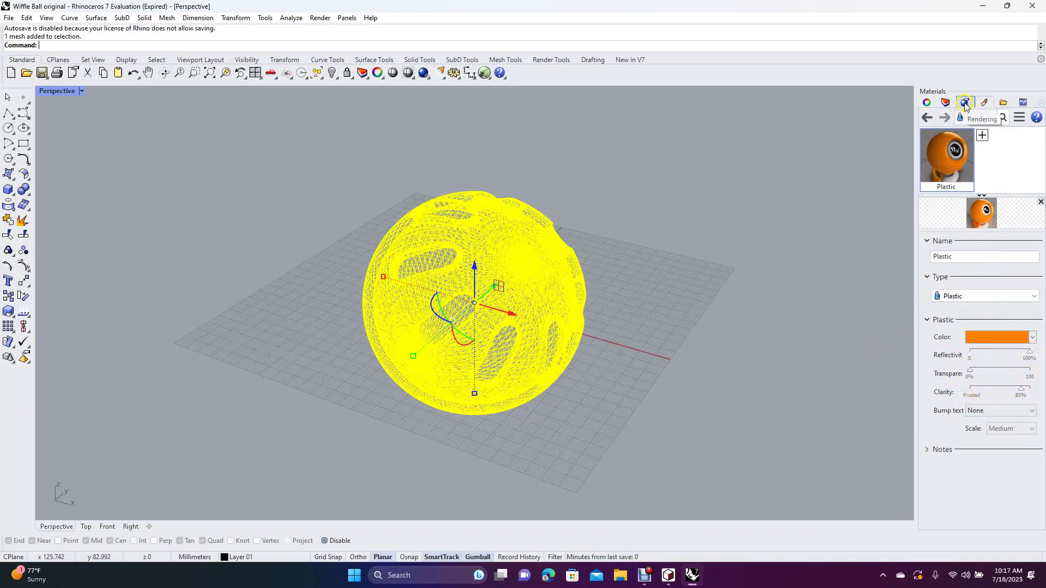
pyautogui.click(964, 104)
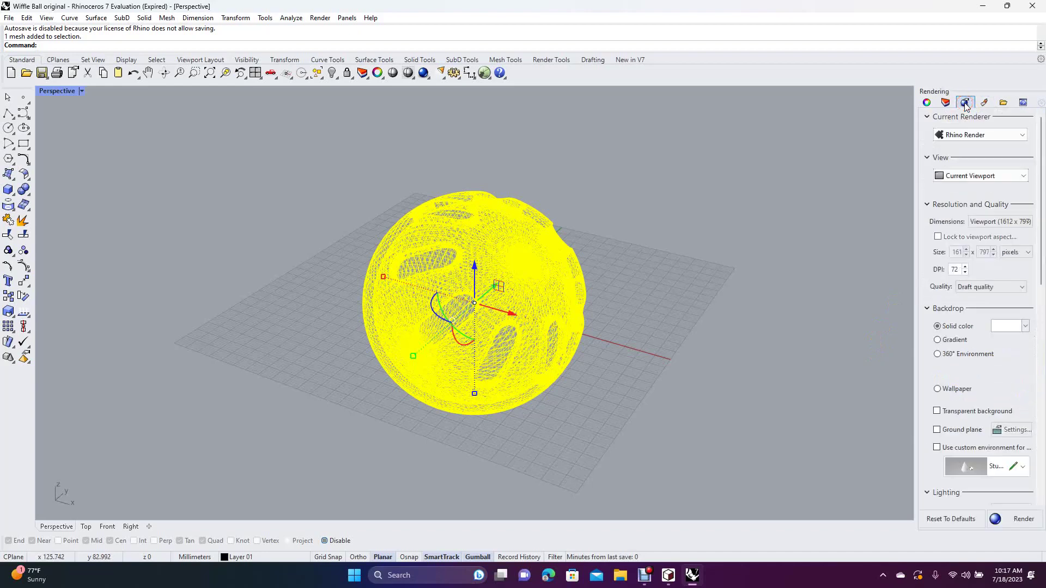
pyautogui.click(1008, 329)
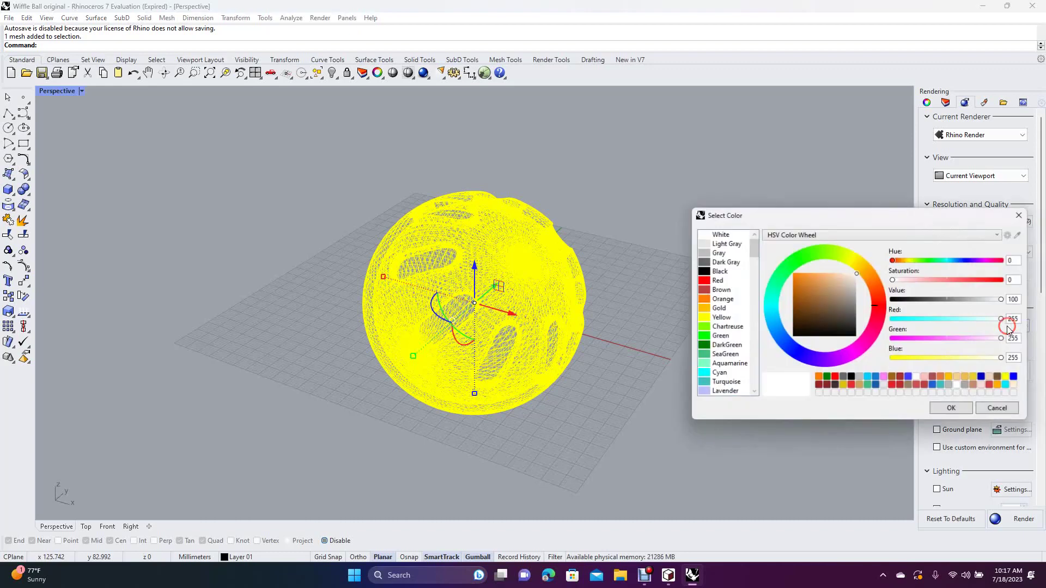
pyautogui.click(719, 263)
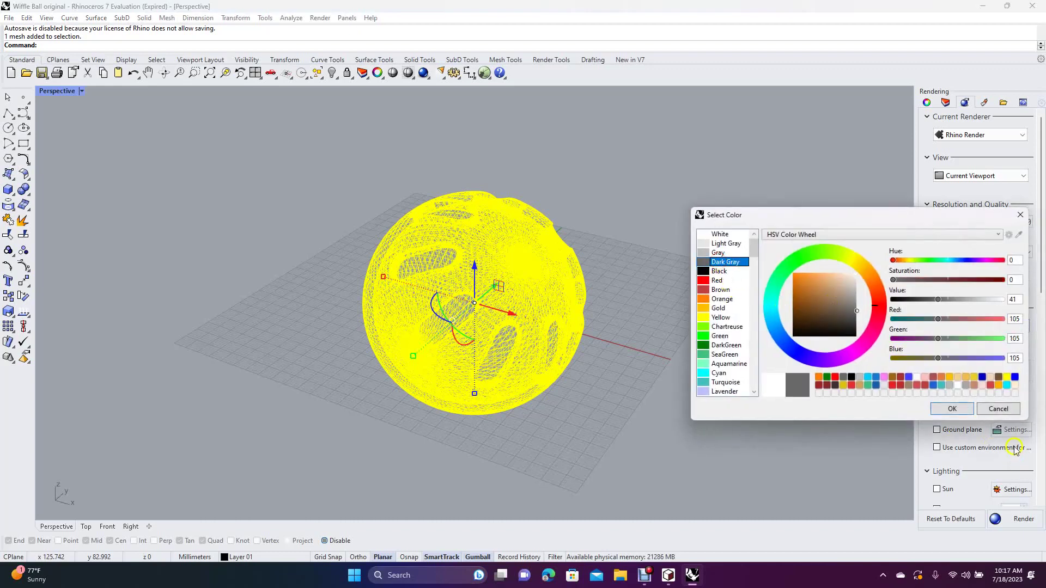
pyautogui.click(952, 408)
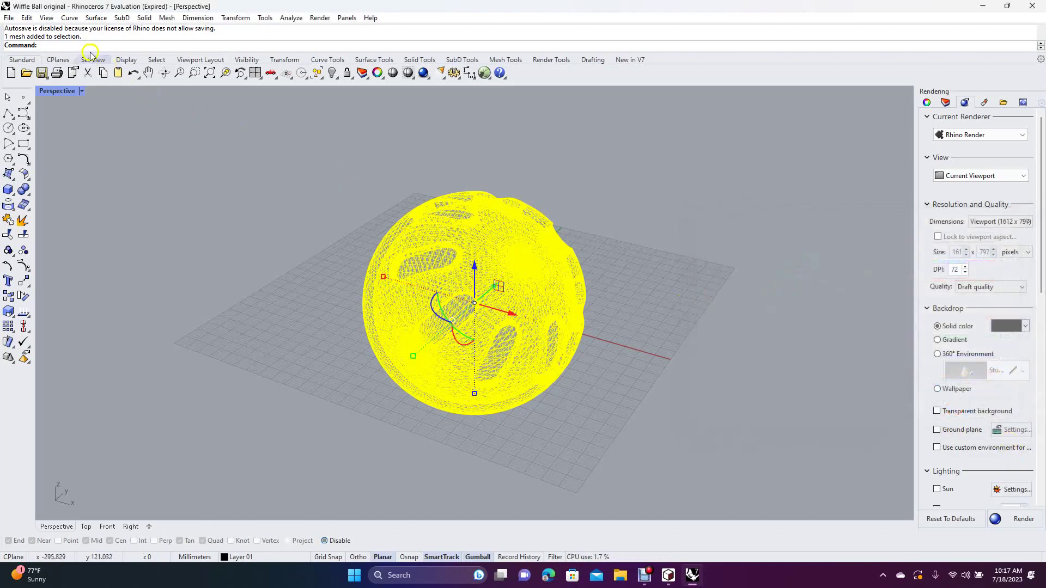
# Switch the Perspective view to Raytraced display mode and deselect the ball.
pyautogui.click(46, 18)
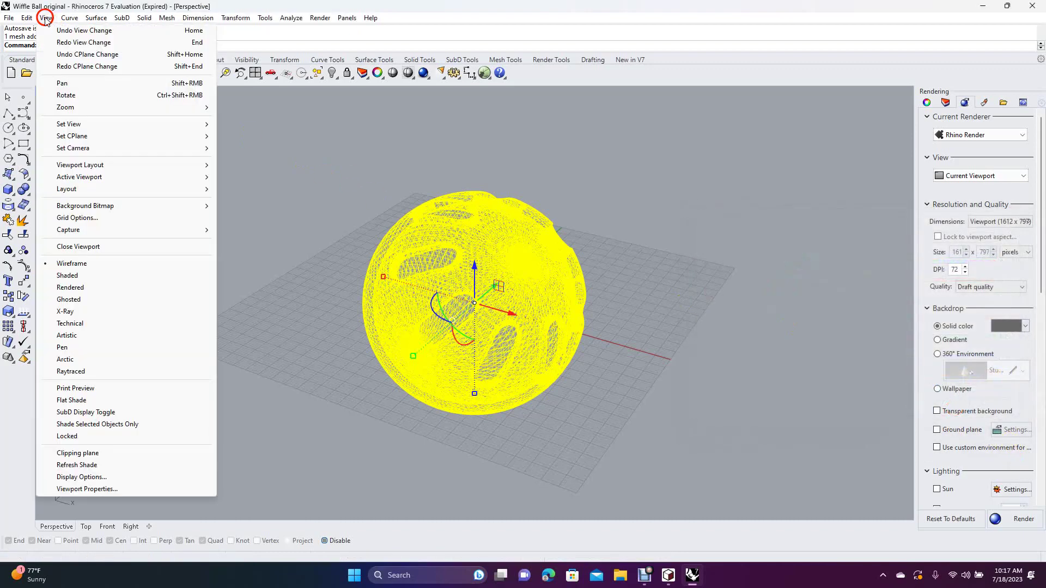
pyautogui.click(82, 371)
pyautogui.click(613, 282)
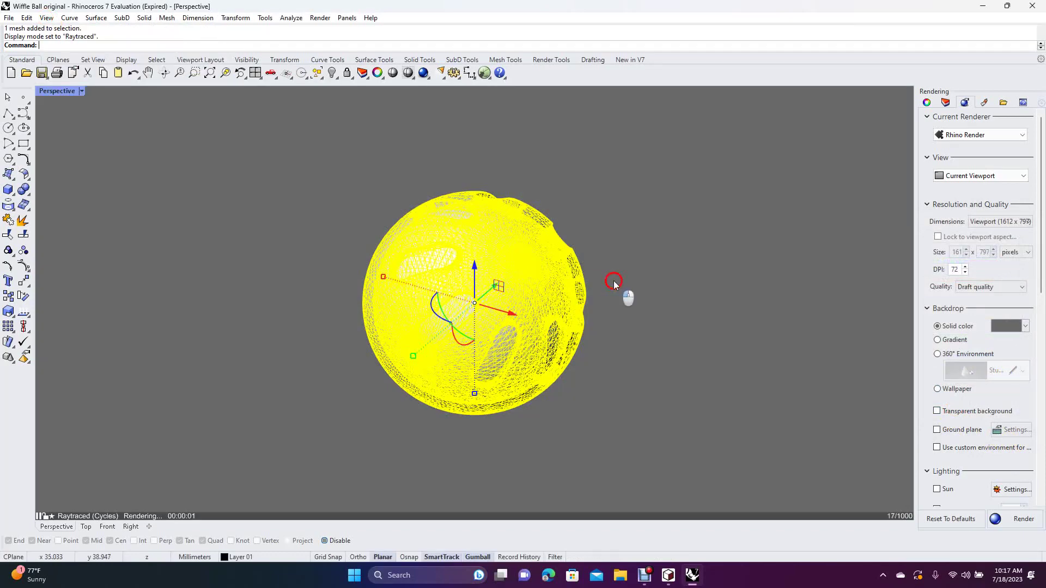
# Assign the orange Plastic material to the ball mesh and turn the ball so its slots face the viewer.
pyautogui.click(513, 284)
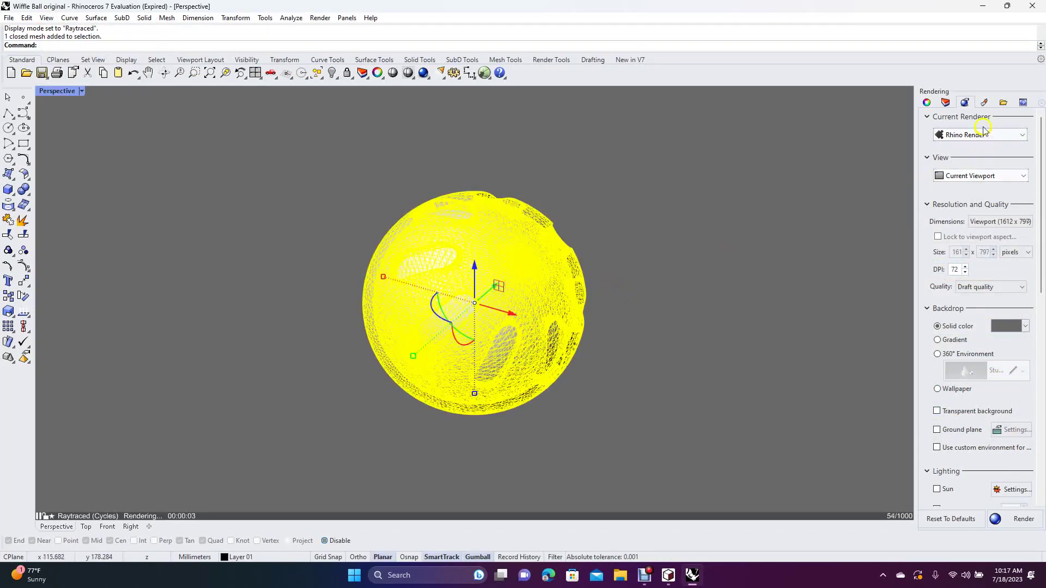
pyautogui.click(984, 104)
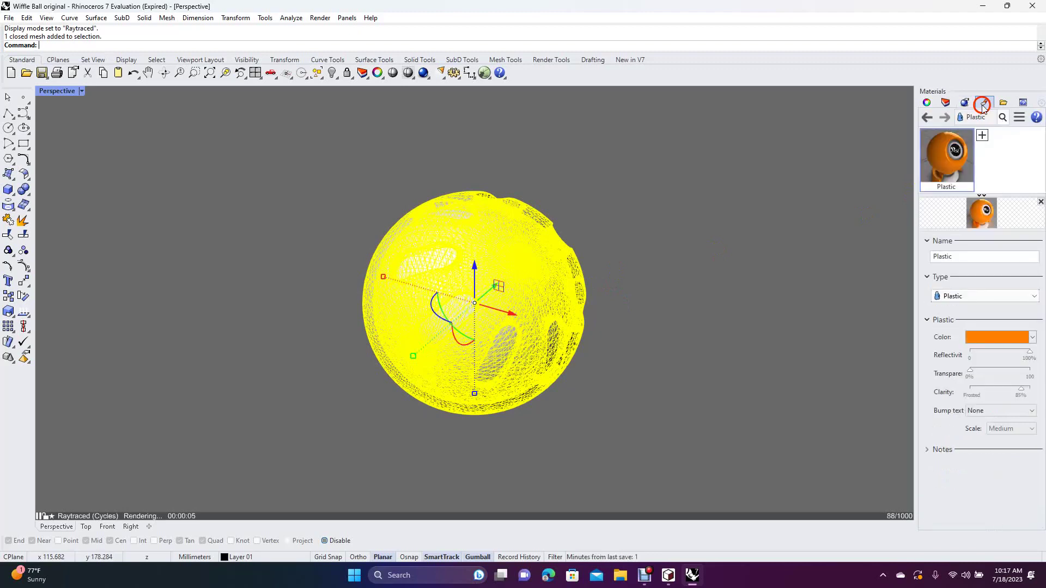
pyautogui.rightClick(951, 151)
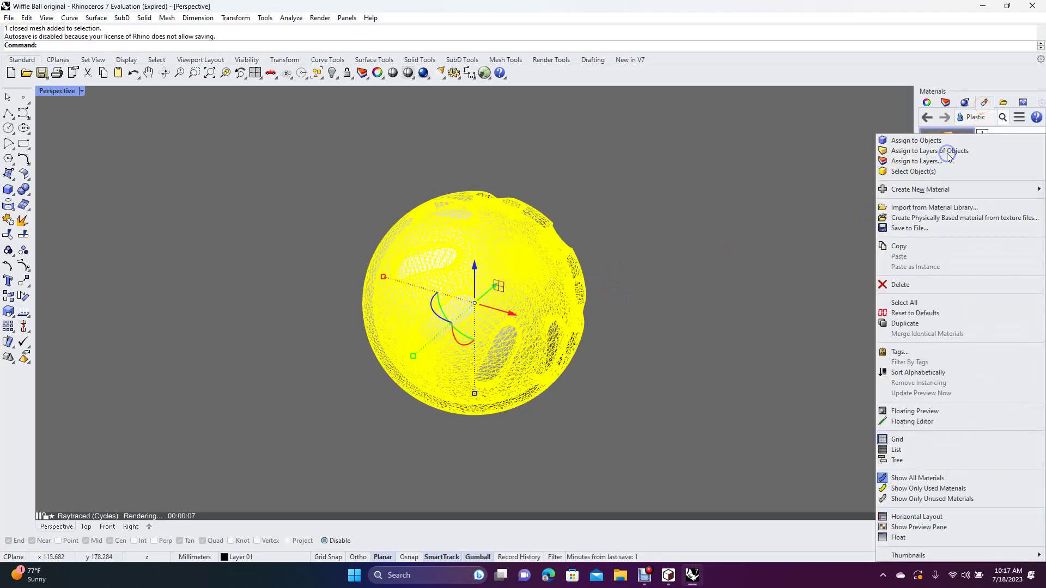
pyautogui.click(938, 143)
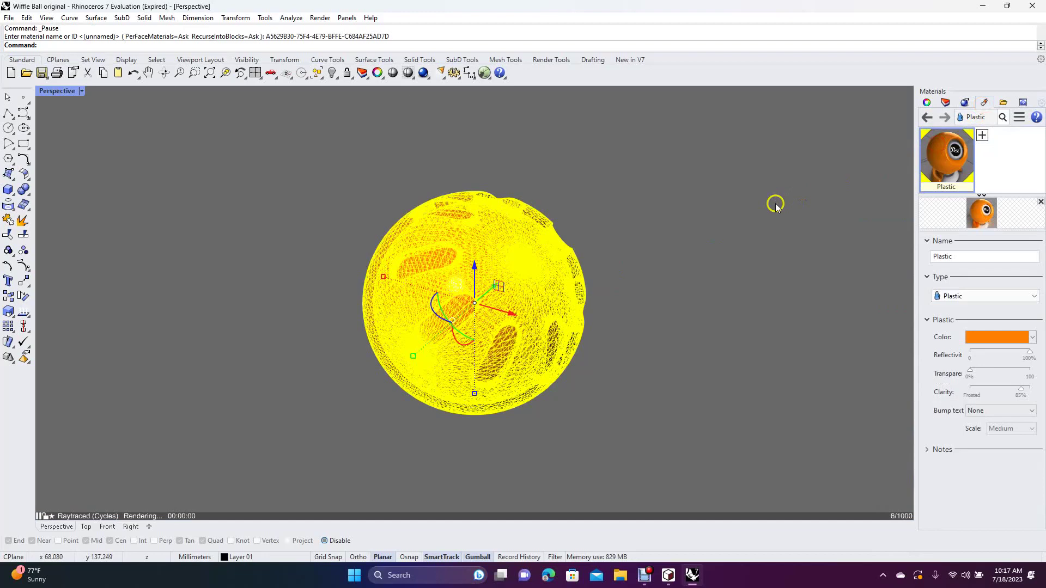
pyautogui.click(750, 197)
pyautogui.moveTo(681, 174); pyautogui.dragTo(688, 374, button='right')
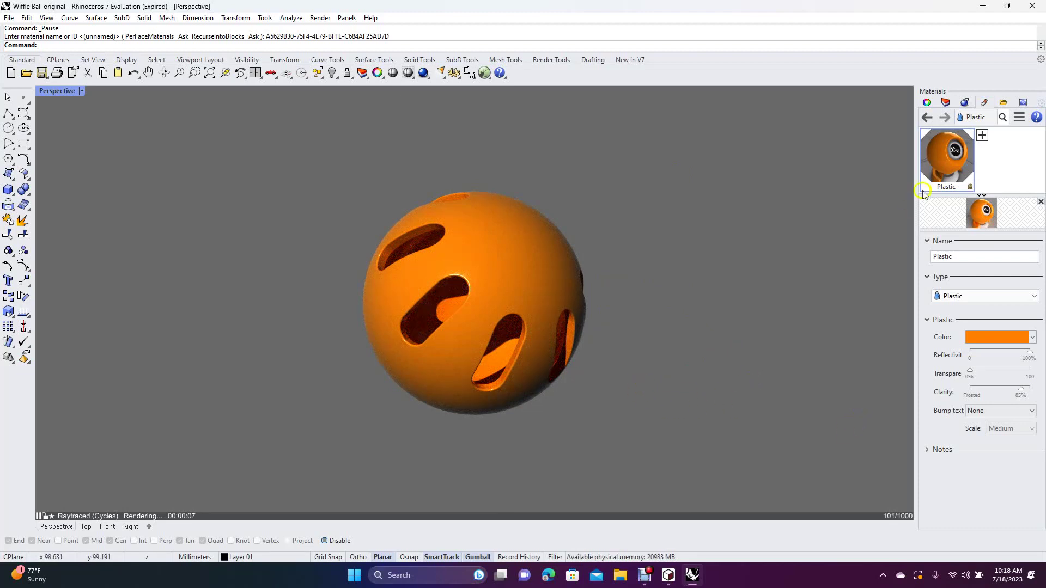
# Set the solid-color render backdrop to Black.
pyautogui.click(965, 103)
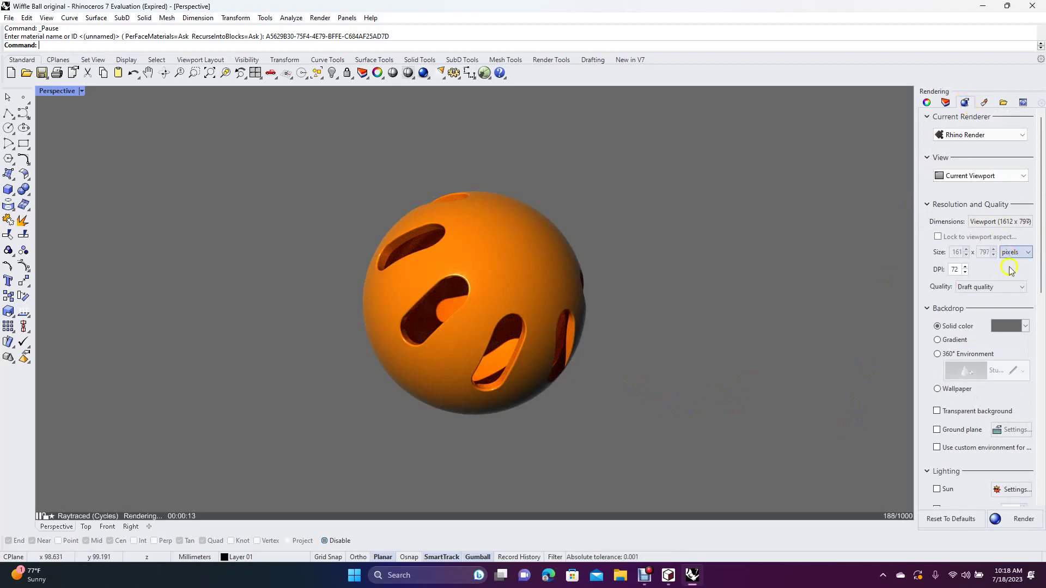
pyautogui.click(1007, 326)
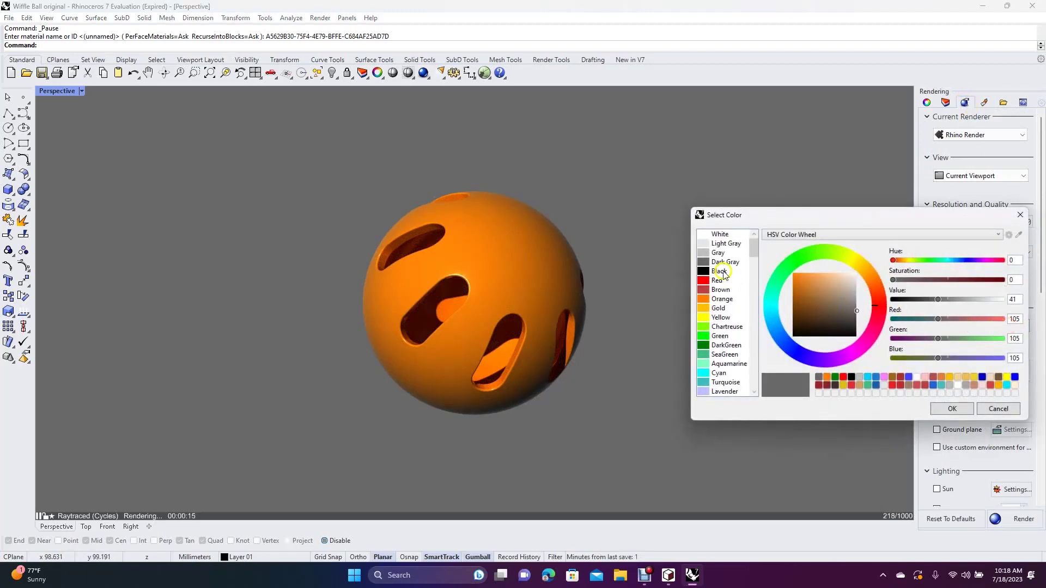
pyautogui.click(719, 271)
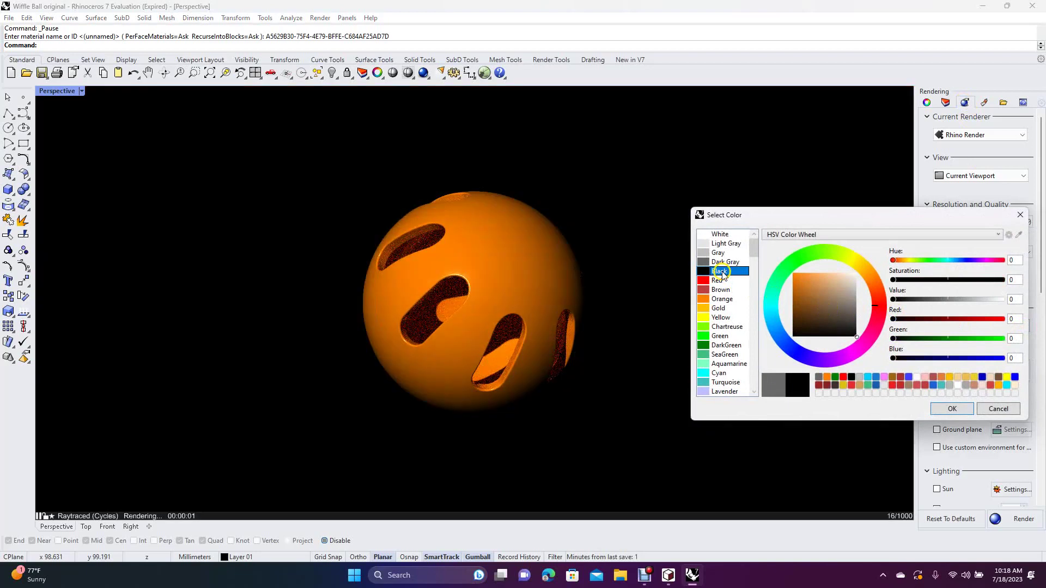
pyautogui.click(952, 410)
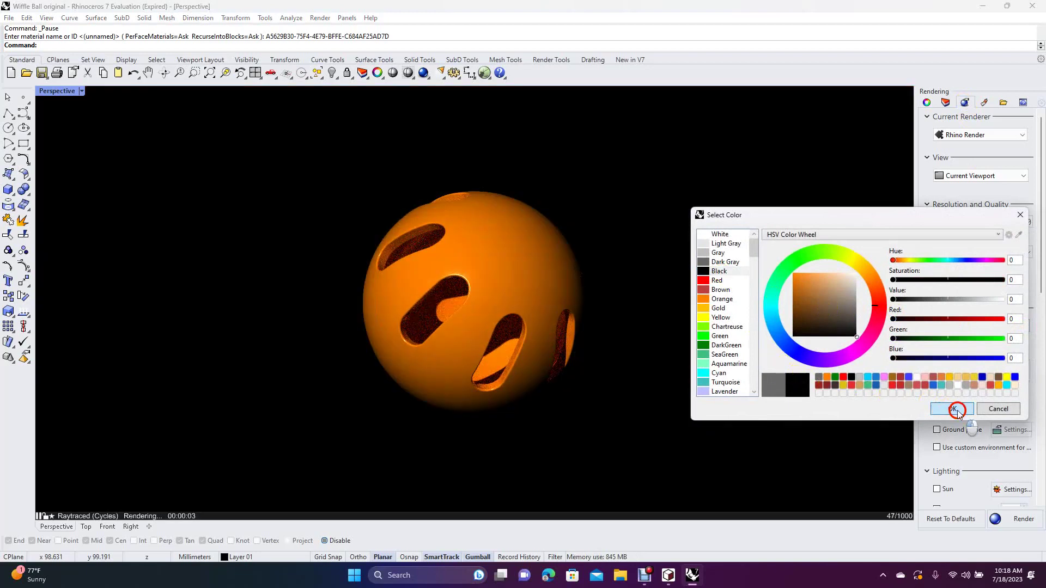
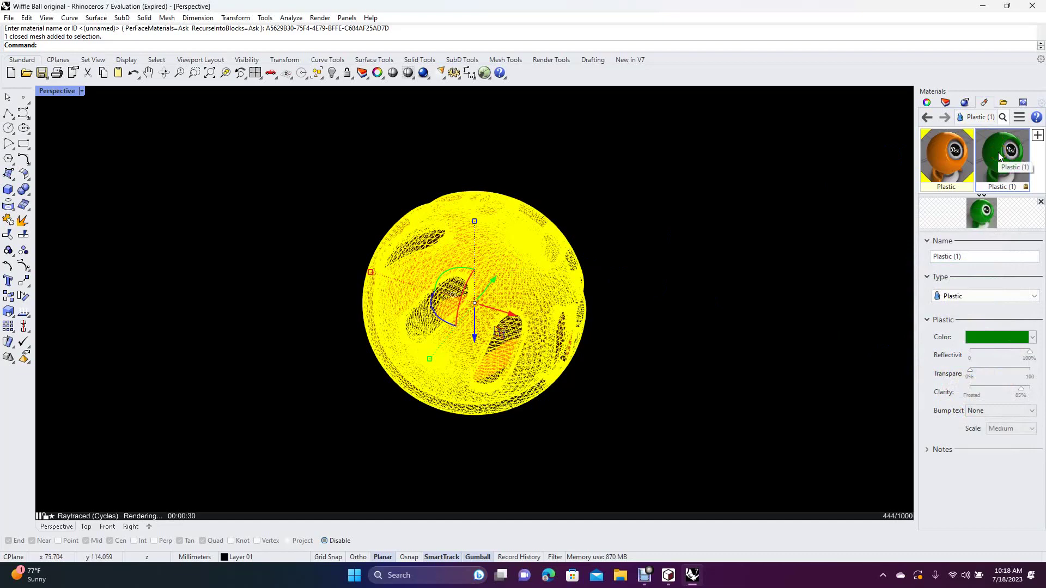
# Assign the green Plastic (1) material to the selected ball mesh.
pyautogui.rightClick(999, 156)
pyautogui.click(967, 142)
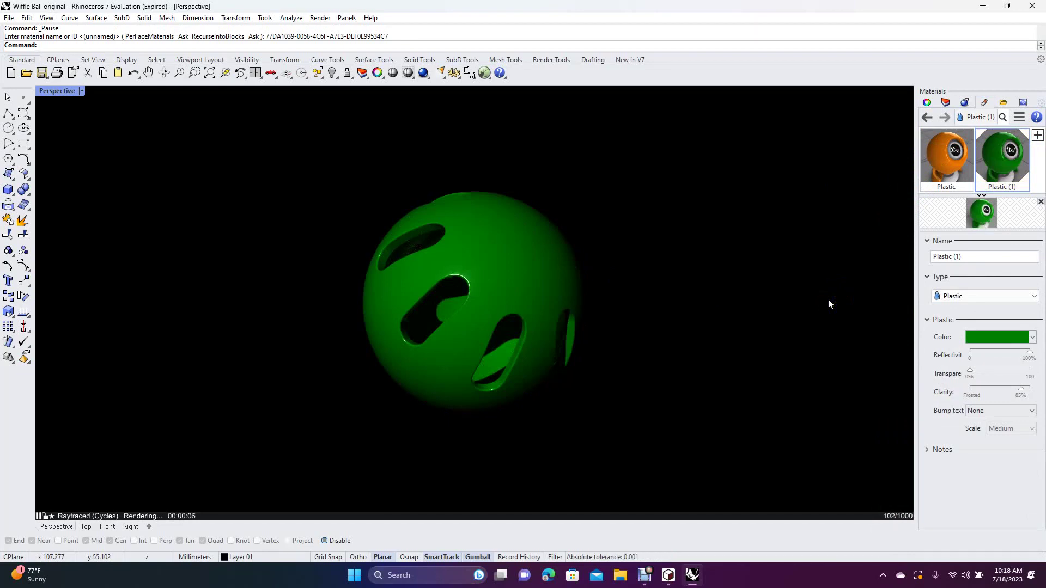
pyautogui.click(889, 523)
pyautogui.click(890, 521)
pyautogui.click(889, 521)
pyautogui.click(887, 529)
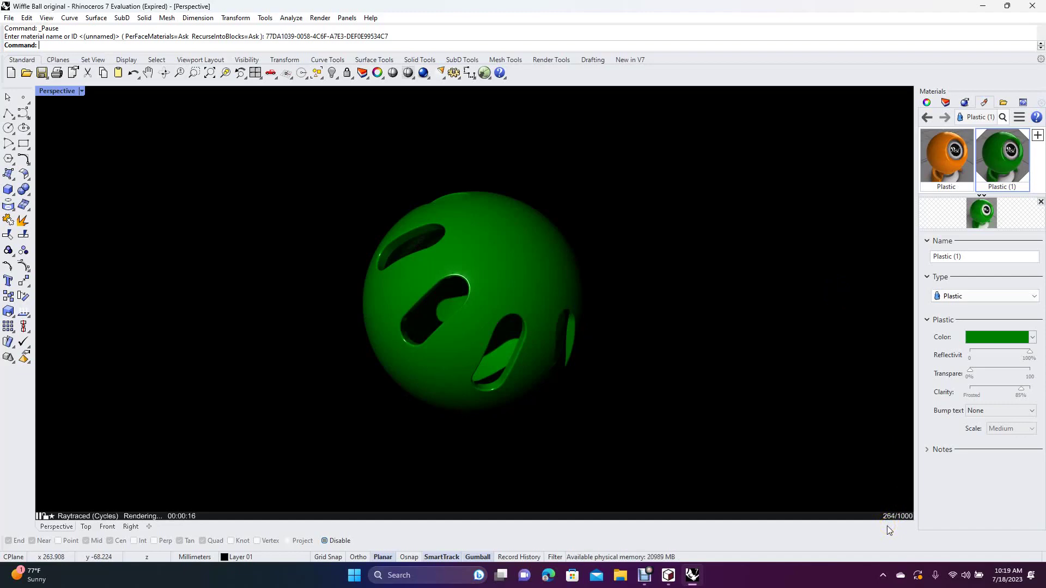
pyautogui.click(1004, 153)
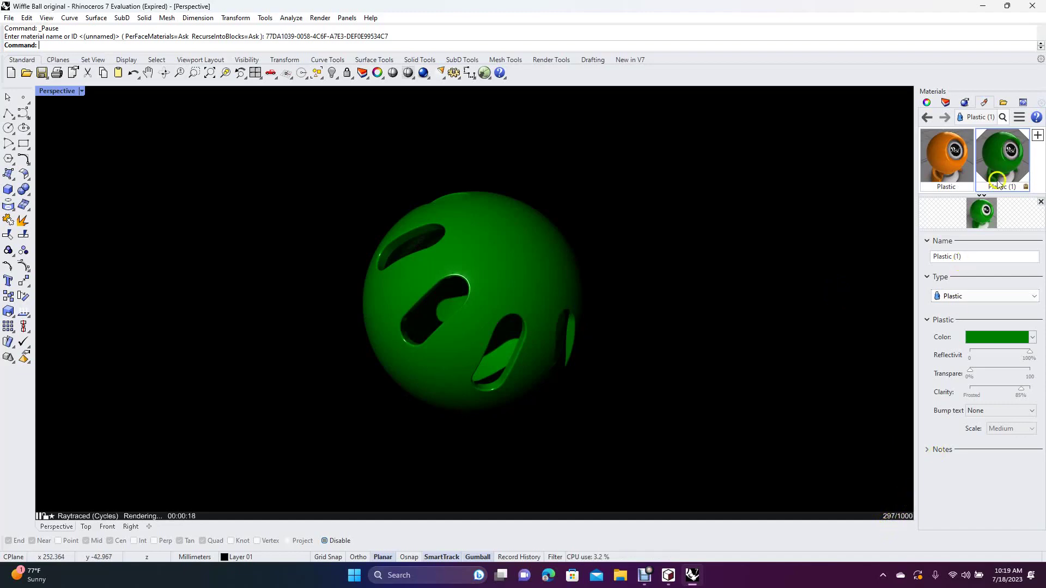
# Turn on the Sun lighting to try it on the rendered ball, then turn it off again.
pyautogui.click(965, 104)
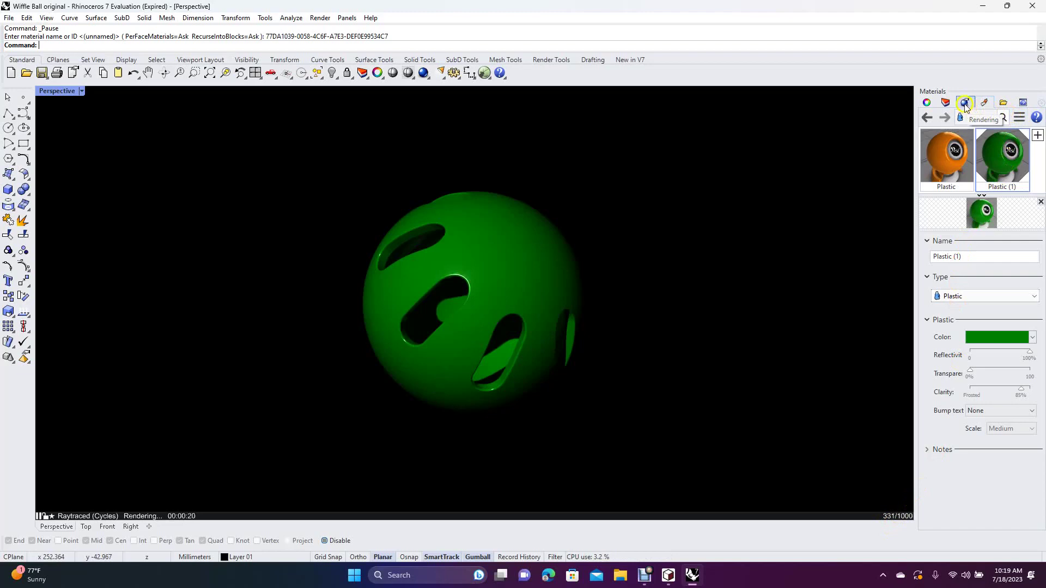
pyautogui.click(966, 104)
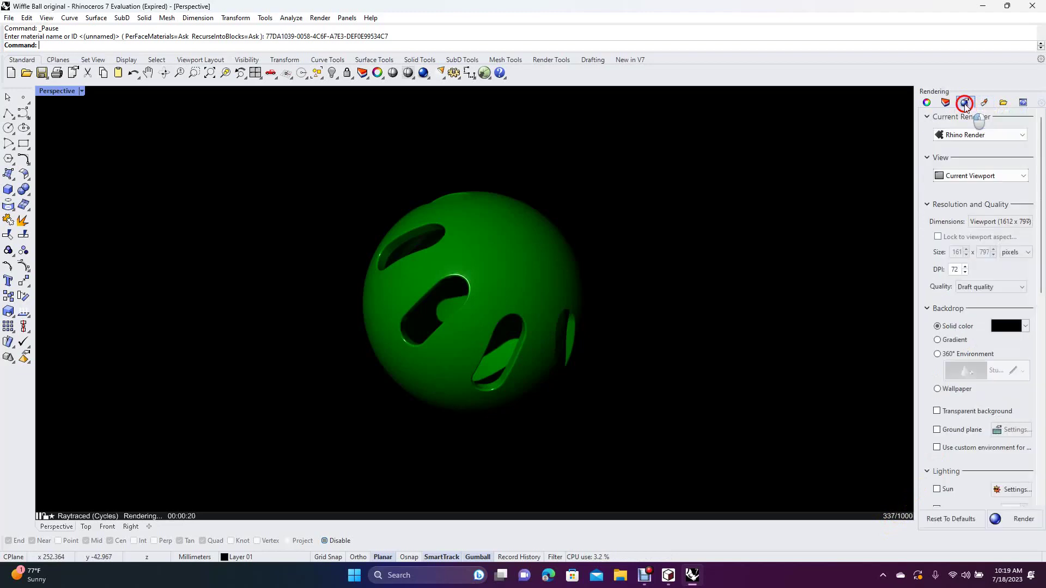
pyautogui.click(937, 489)
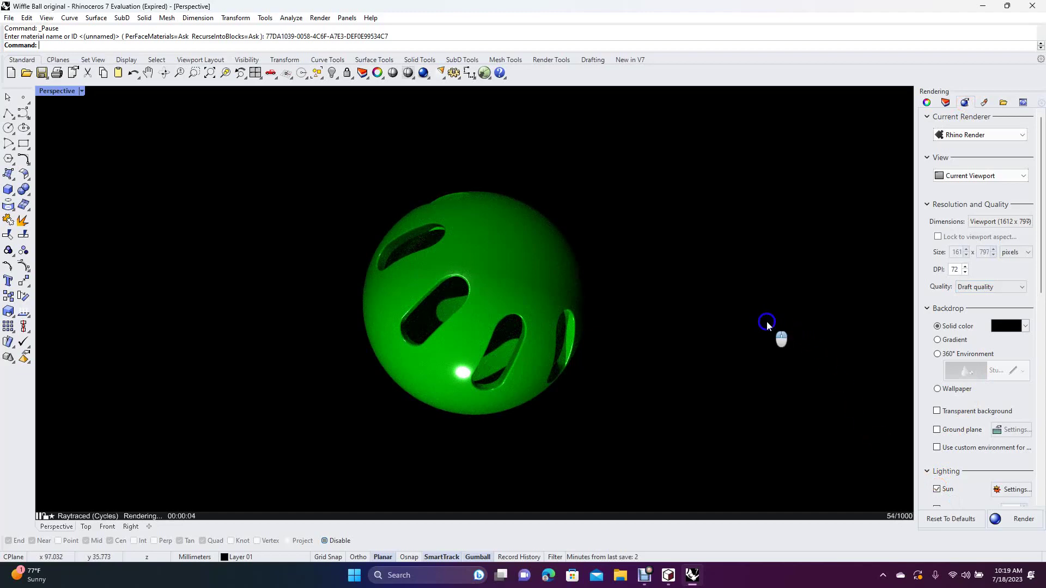
pyautogui.moveTo(742, 298)
pyautogui.mouseDown(button='right')
pyautogui.moveTo(714, 290)
pyautogui.moveTo(755, 310)
pyautogui.moveTo(771, 305)
pyautogui.moveTo(760, 288)
pyautogui.moveTo(773, 298)
pyautogui.moveTo(749, 297)
pyautogui.moveTo(752, 305)
pyautogui.mouseUp(button='right')
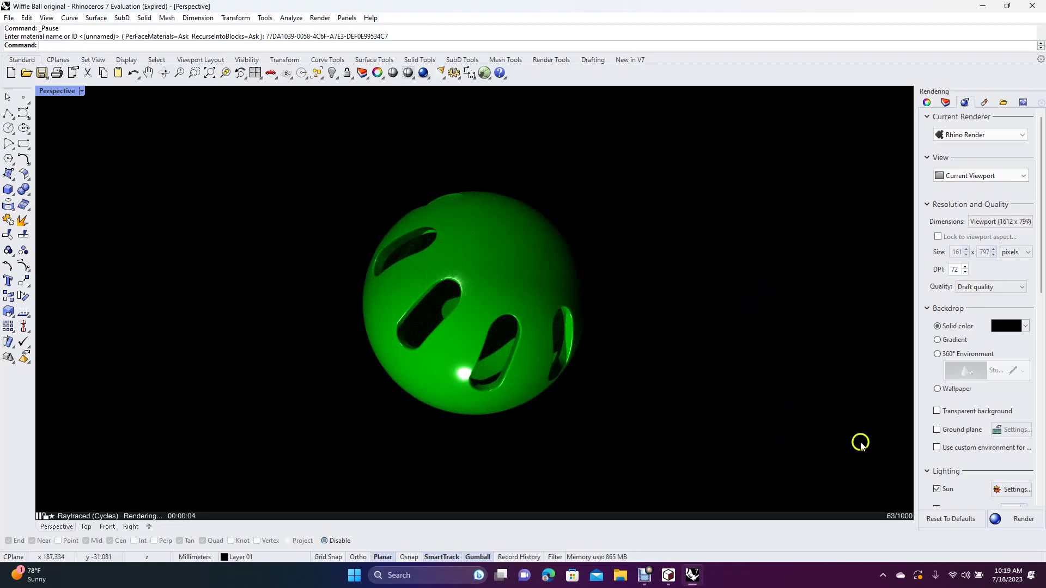
pyautogui.click(937, 490)
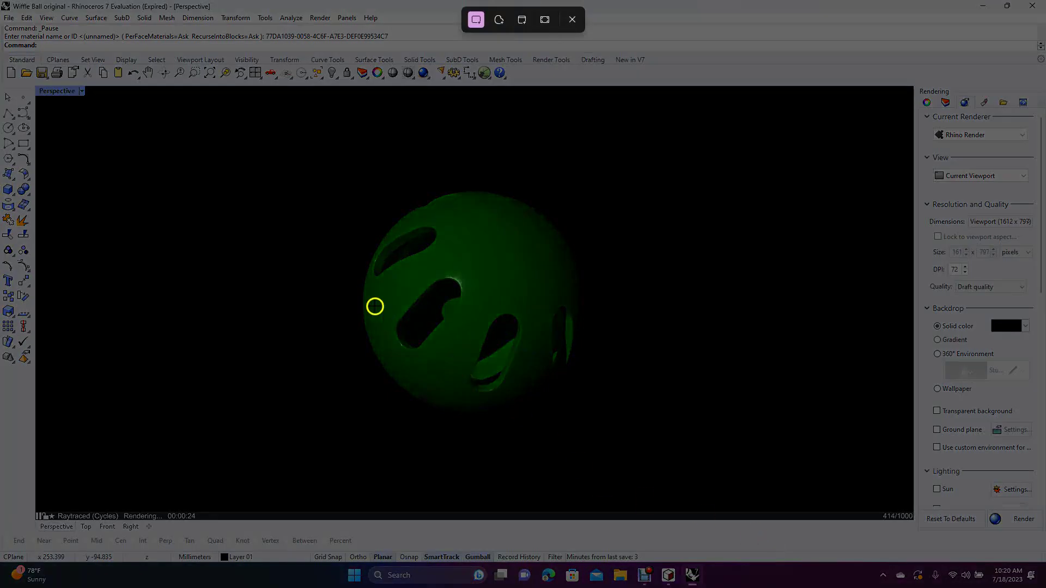
# Capture a rectangular screenshot around the rendered green ball, paste it into a new Paint image and crop to the pasted selection.
pyautogui.moveTo(235, 124); pyautogui.dragTo(700, 470)
pyautogui.click(353, 577)
pyautogui.click(417, 188)
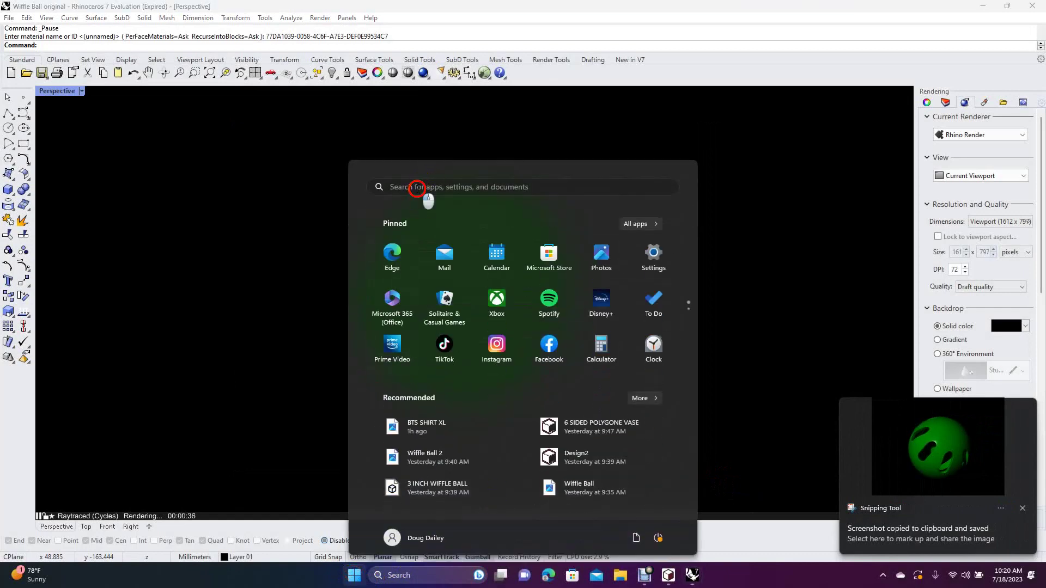
pyautogui.click(355, 386)
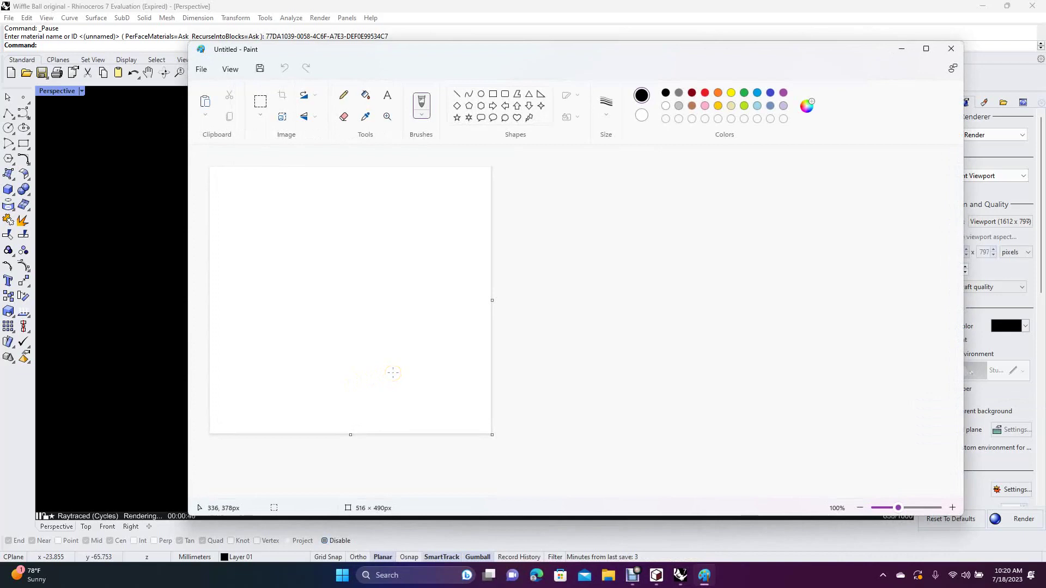
pyautogui.hotkey('ctrl', 'v')
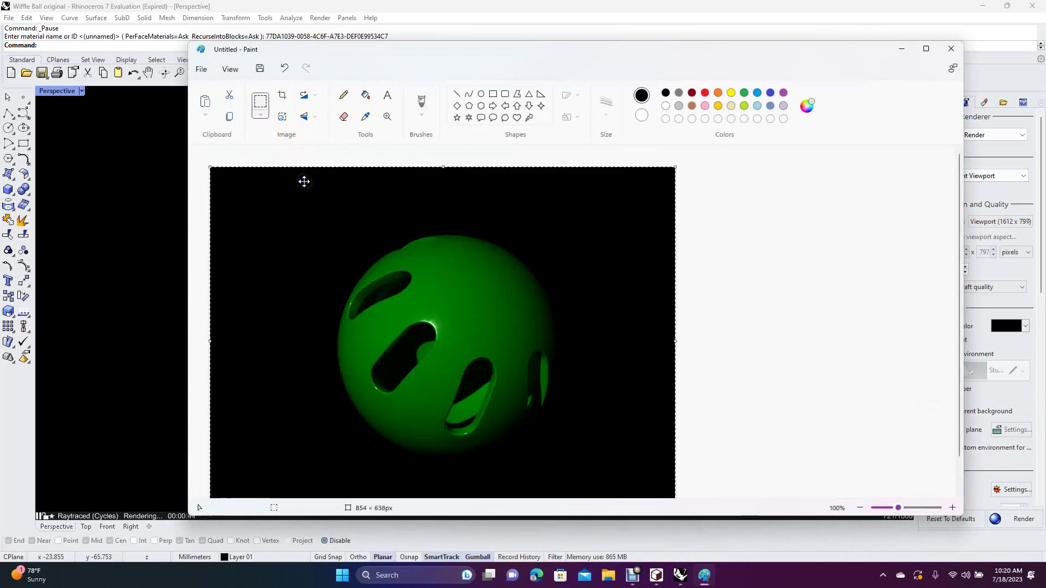
pyautogui.click(282, 96)
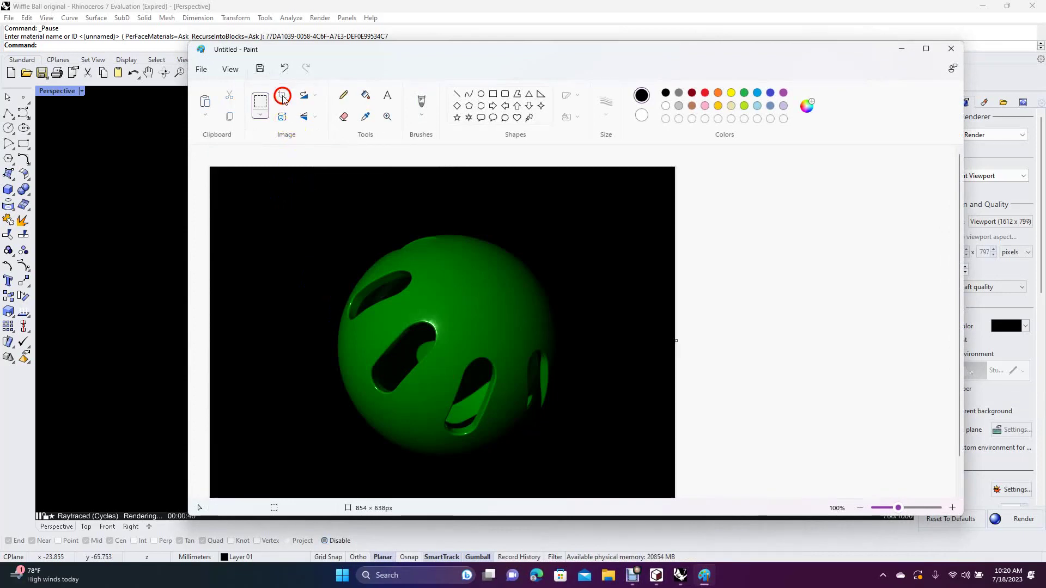
# Save the cropped ball image to the Desktop as the JPEG file Untitled, replacing the existing file, and close Paint.
pyautogui.click(201, 70)
pyautogui.moveTo(234, 159)
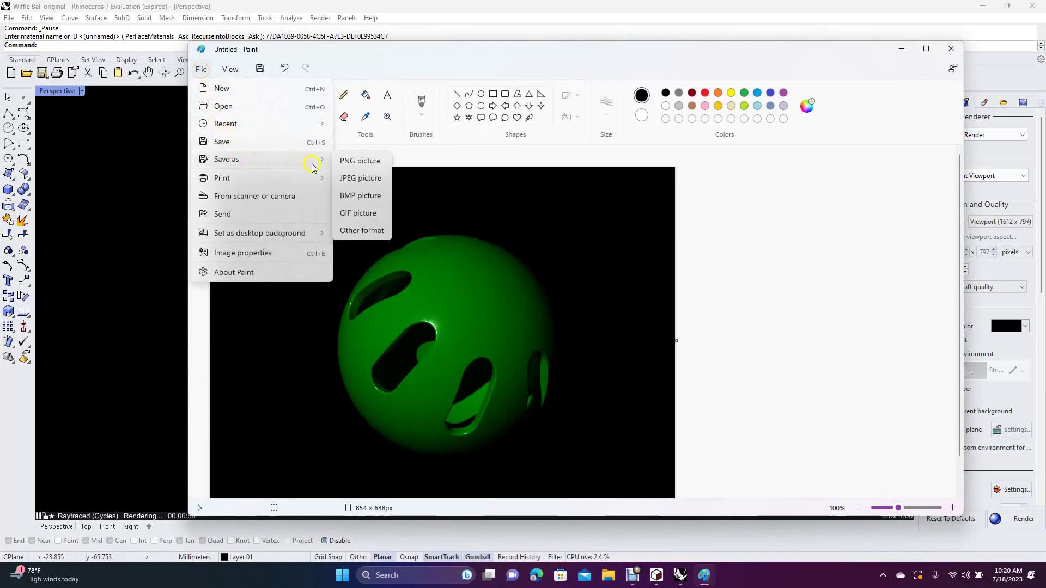
pyautogui.click(347, 178)
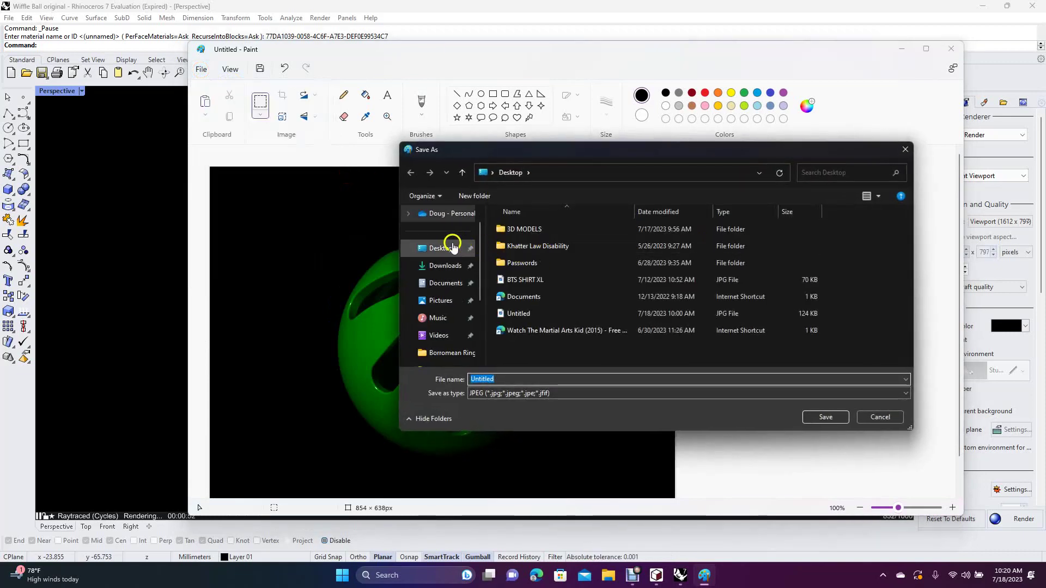
pyautogui.click(444, 247)
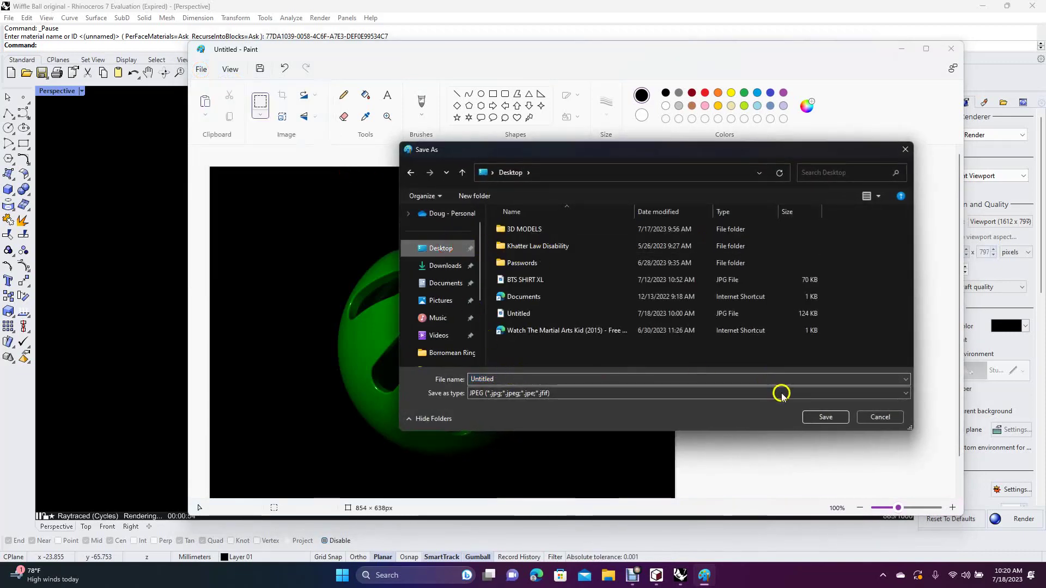
pyautogui.click(826, 417)
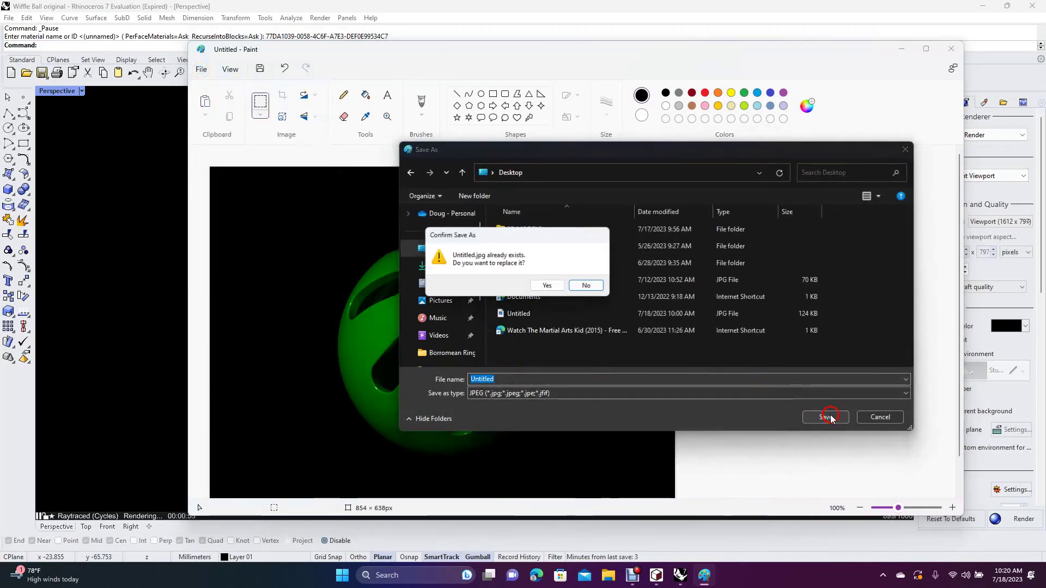
pyautogui.click(549, 288)
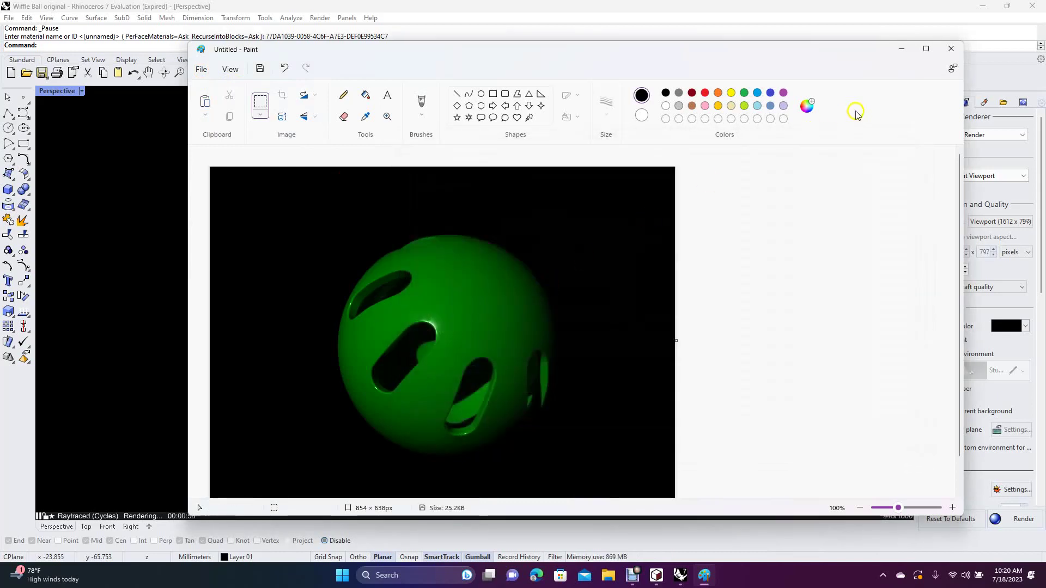
pyautogui.click(951, 49)
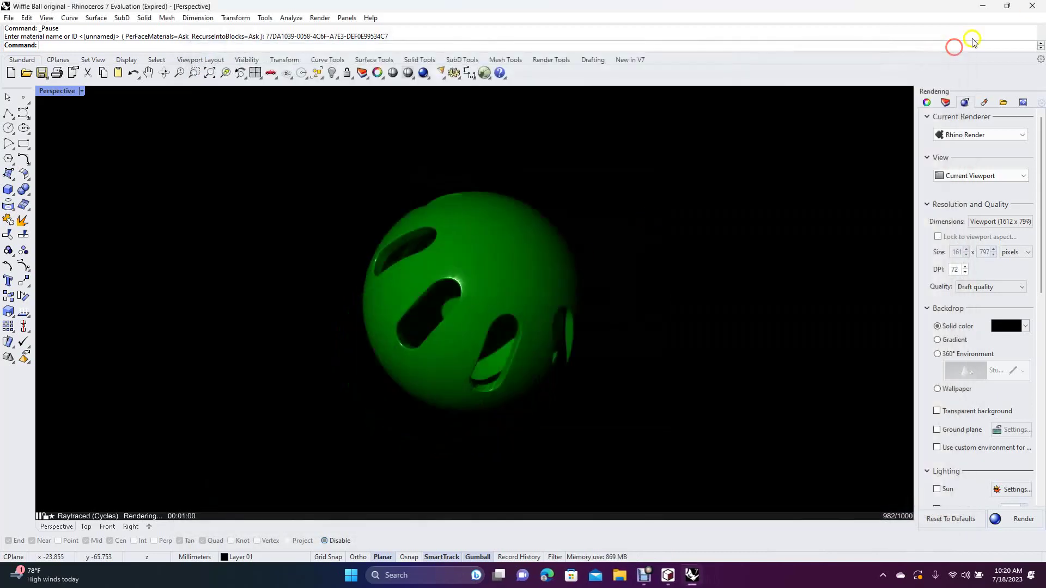
# Close Rhino without saving changes to Wiffle Ball original, decline the update installation, and switch to the ball model in DesignSpark Mechanical.
pyautogui.click(1038, 6)
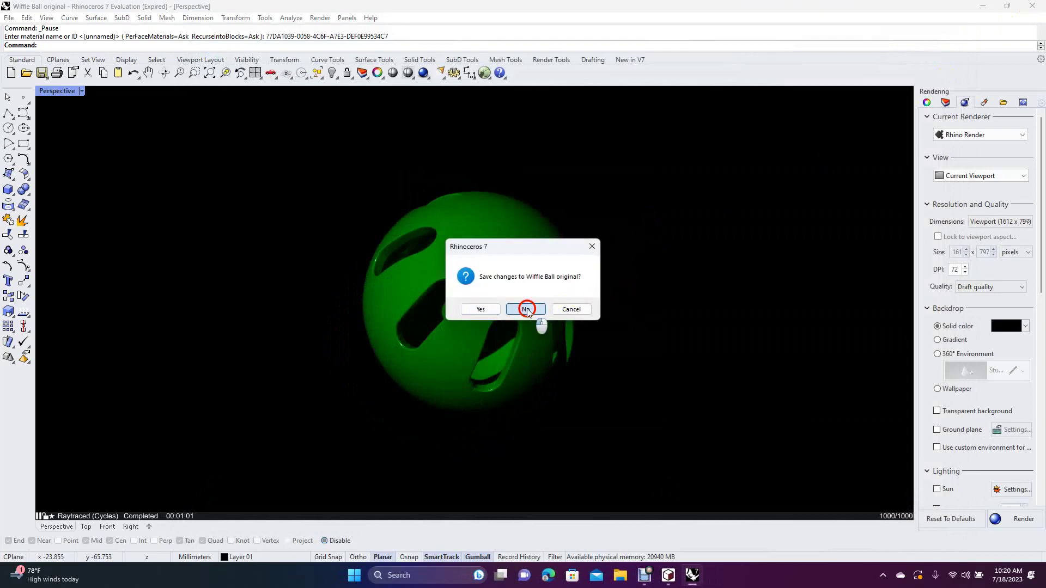
pyautogui.click(527, 308)
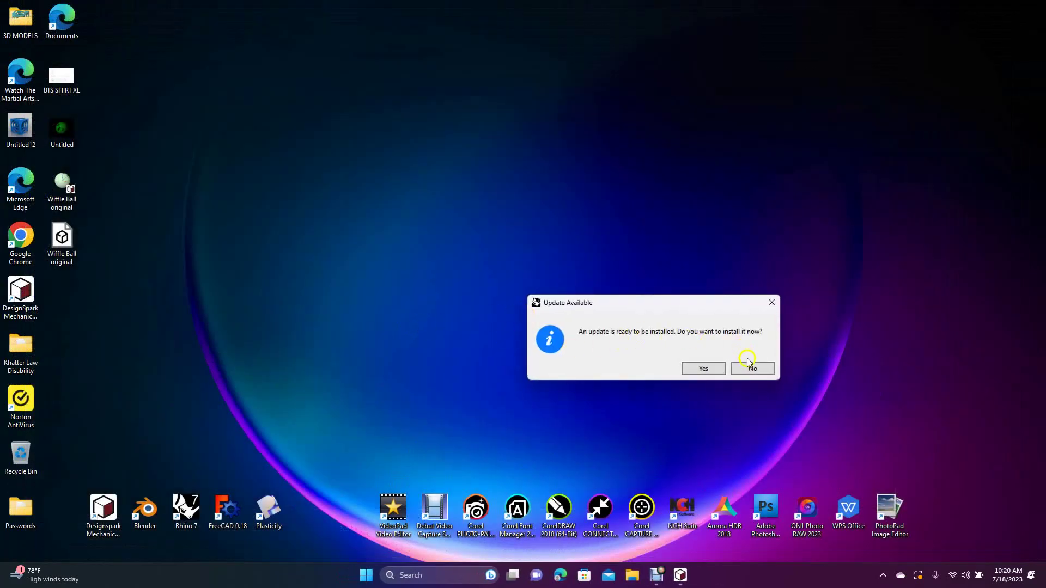
pyautogui.click(753, 369)
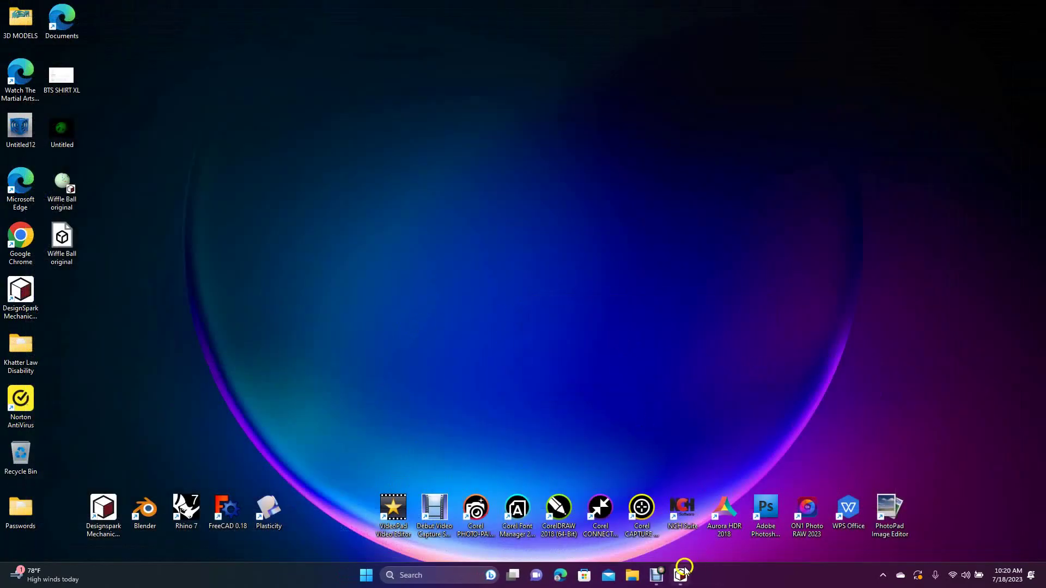
pyautogui.moveTo(681, 575)
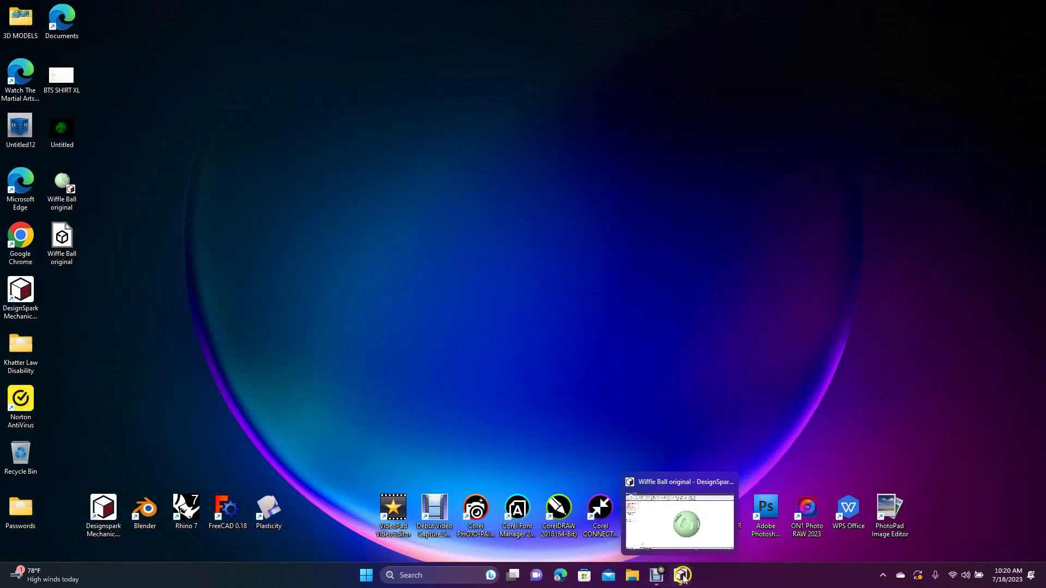
pyautogui.click(681, 575)
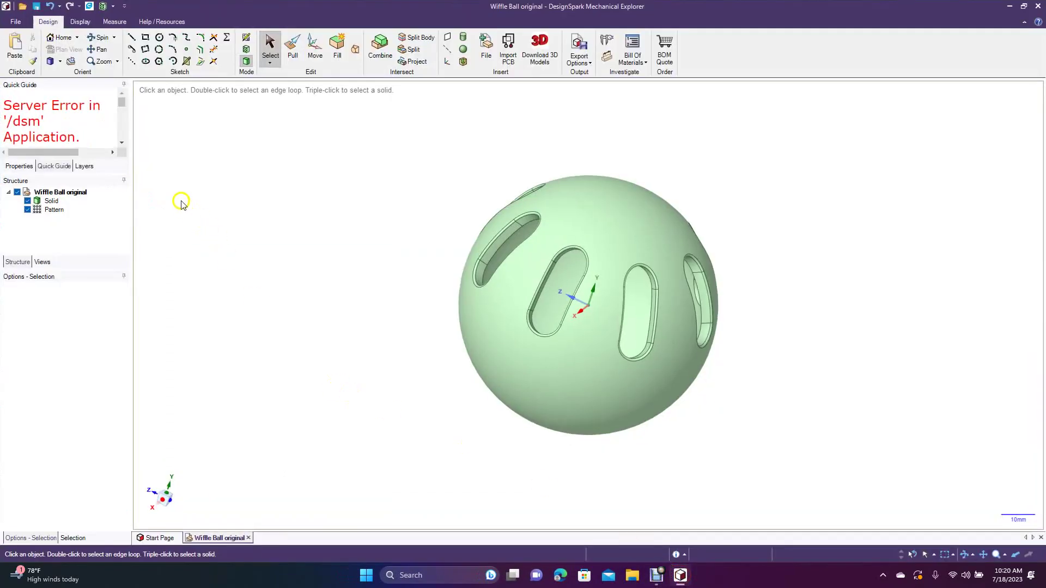